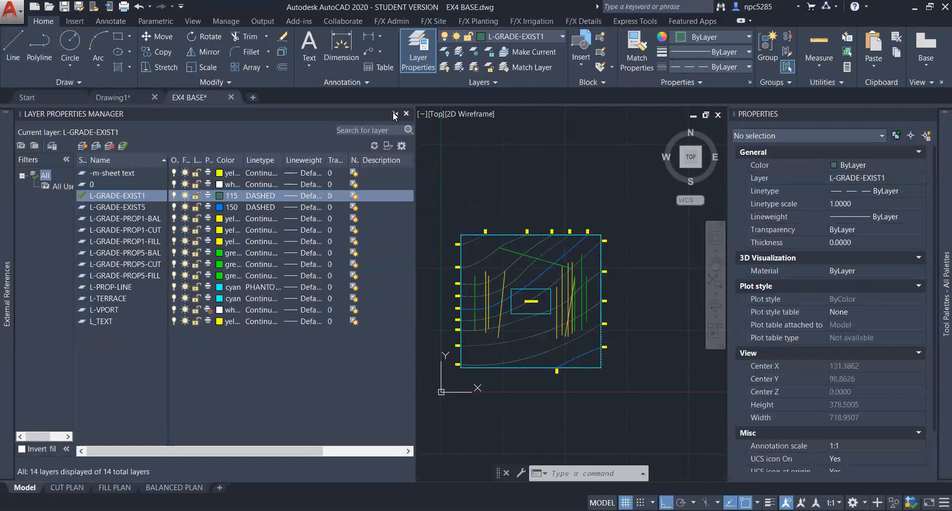
Collapse the Layer Properties Manager and enlarge the view of the grading plan around the terrace.
{"action": "left_click", "coordinate": [395, 114]}
{"action": "scroll", "coordinate": [266, 342], "scroll_direction": "up", "scroll_amount": 6}
{"action": "middle_click_drag", "start_coordinate": [423, 266], "coordinate": [386, 309]}
{"action": "scroll", "coordinate": [419, 361], "scroll_direction": "down", "scroll_amount": 2}
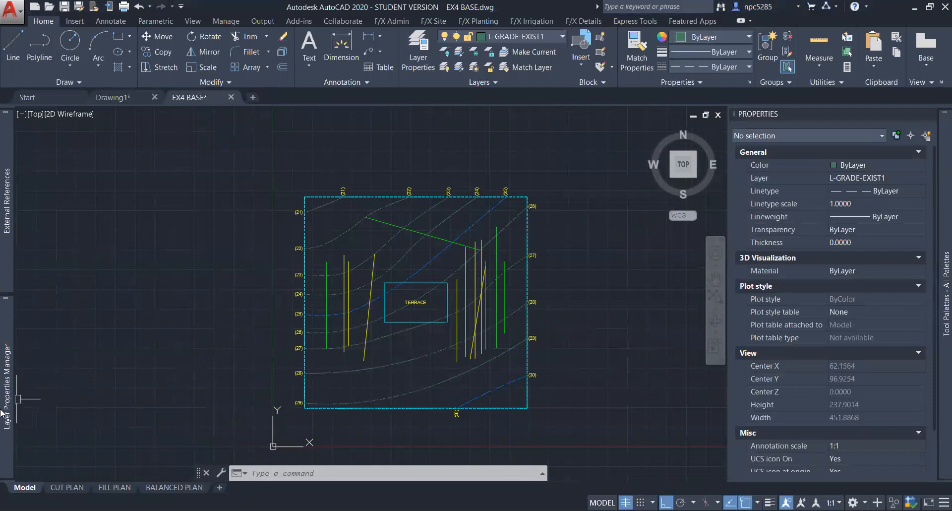
Bring back the full Layer Properties Manager and review the proposed-grade layers L-GRADE-PROP1 and L-GRADE-PROP5.
{"action": "mouse_move", "coordinate": [4, 413]}
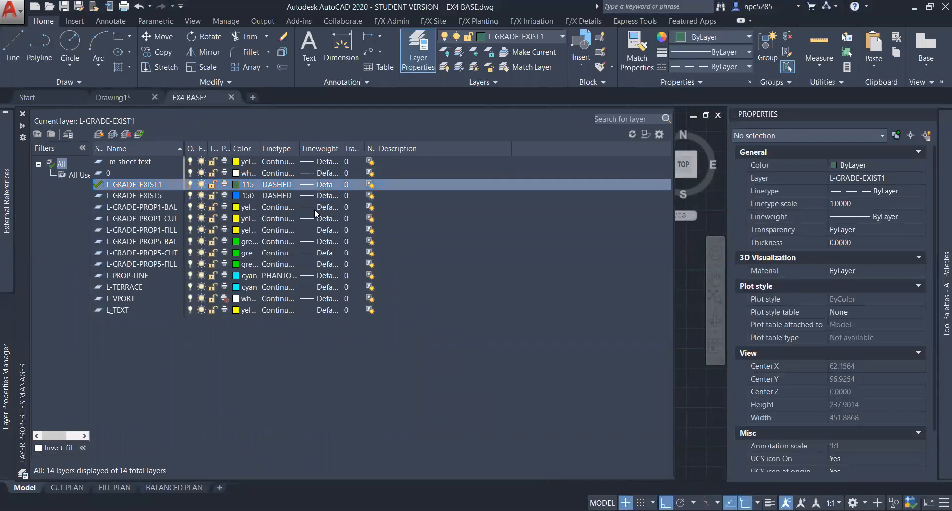
{"action": "left_click", "coordinate": [424, 49]}
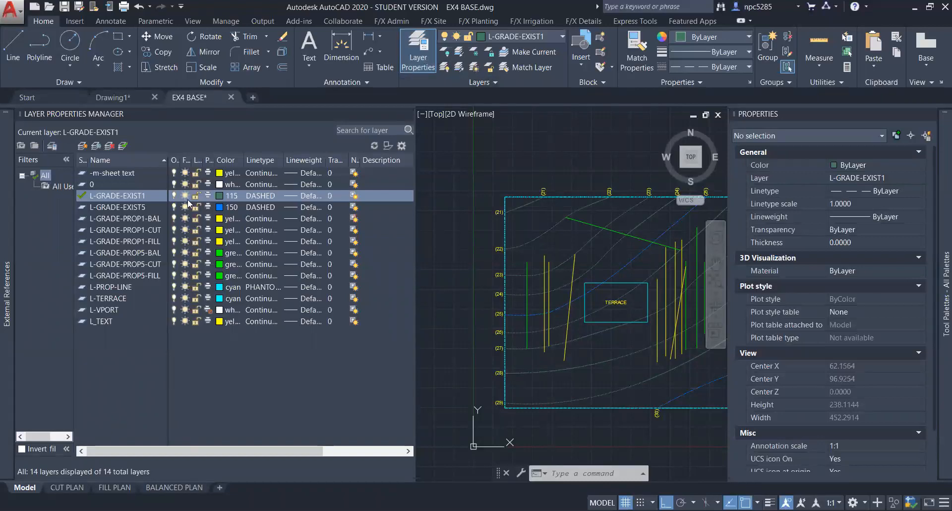
{"action": "left_click", "coordinate": [117, 220]}
{"action": "left_click", "coordinate": [121, 230]}
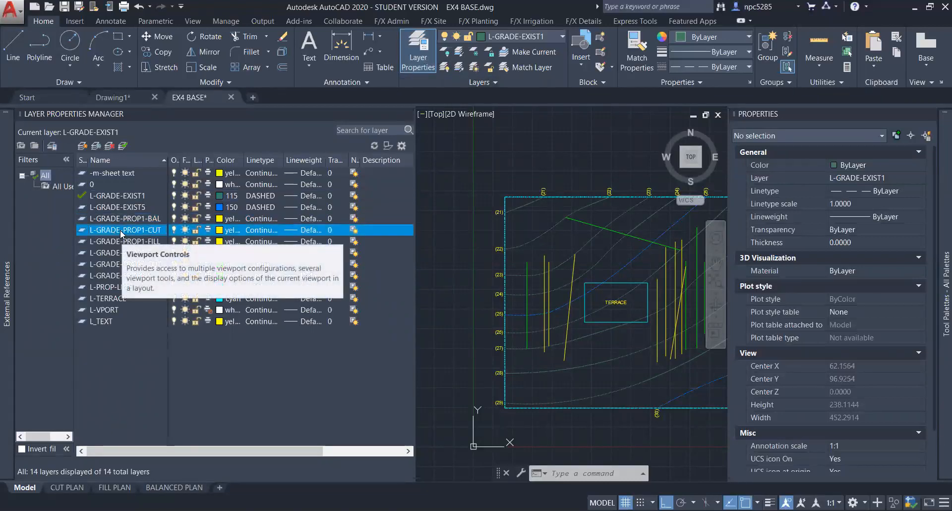
{"action": "left_click", "coordinate": [128, 254]}
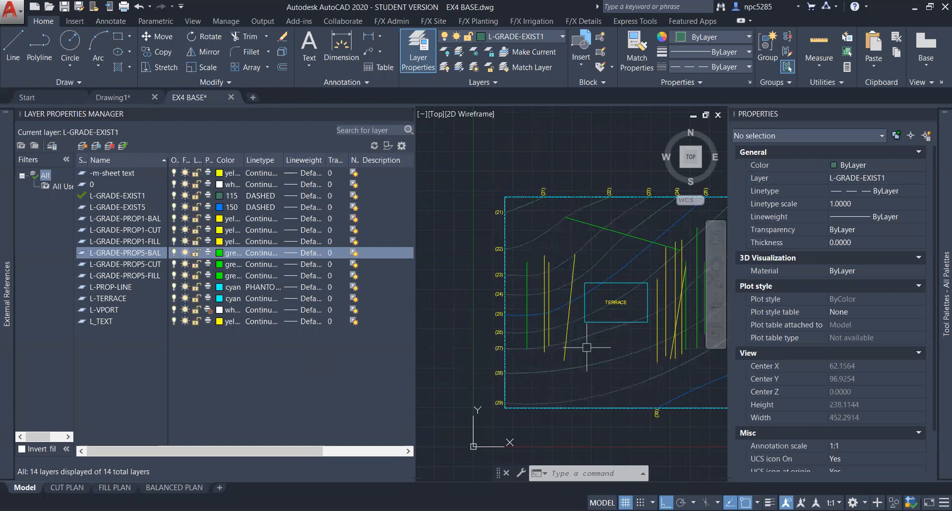
{"action": "middle_click_drag", "start_coordinate": [586, 340], "coordinate": [538, 351]}
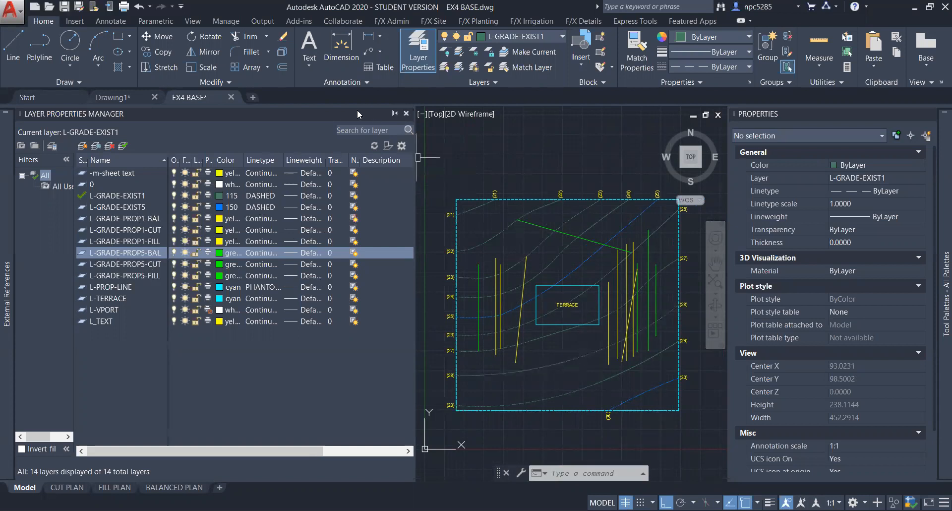
Collapse the Layer Properties Manager and check which layers the yellow lines on either side of the terrace are assigned to.
{"action": "left_click", "coordinate": [394, 113]}
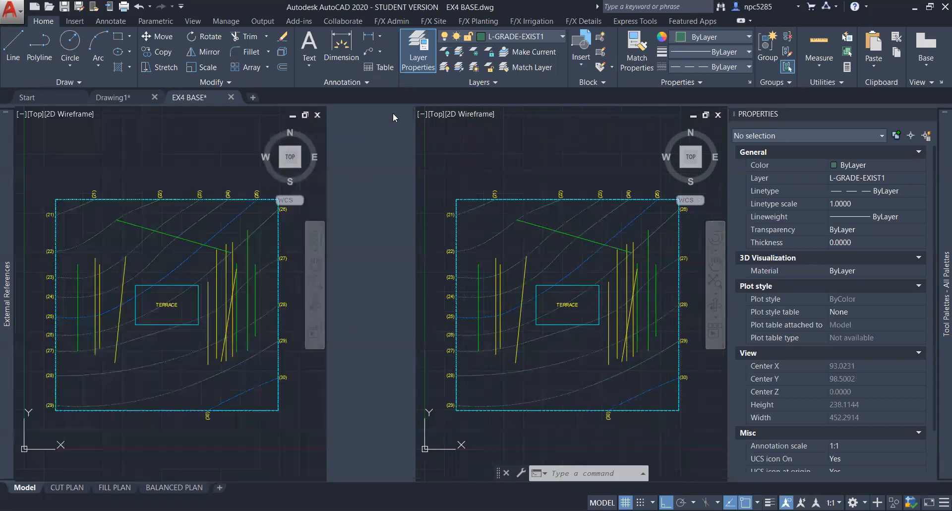
{"action": "left_click", "coordinate": [303, 321]}
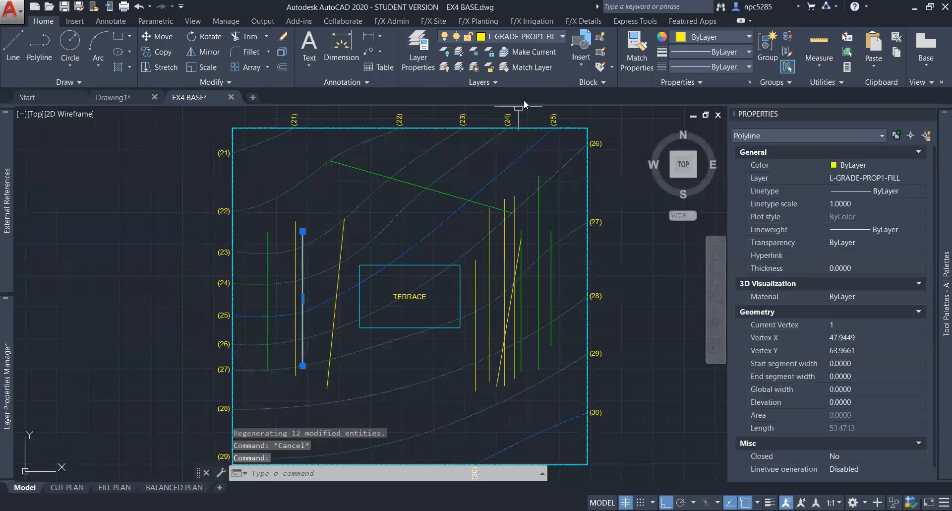
{"action": "left_click", "coordinate": [524, 34]}
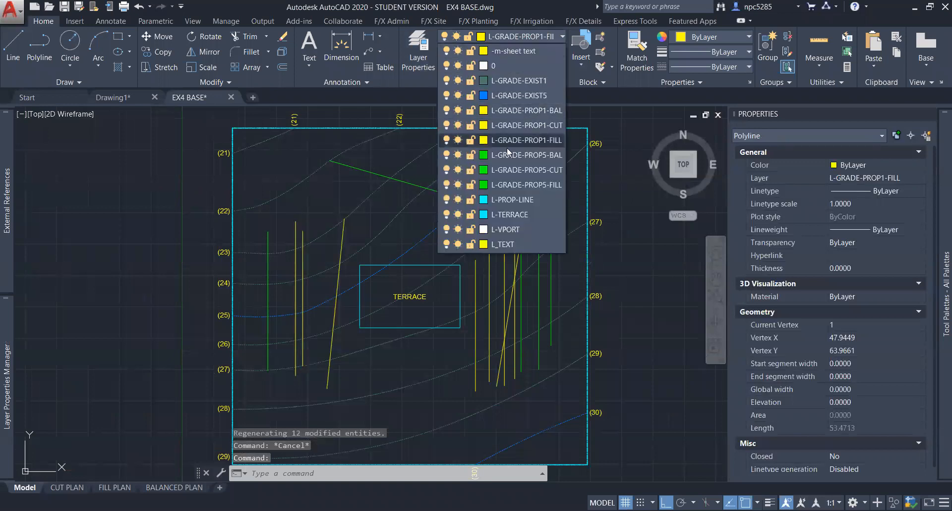
{"action": "left_click", "coordinate": [293, 297]}
{"action": "key", "text": "Escape"}
{"action": "left_click", "coordinate": [505, 284]}
{"action": "left_click", "coordinate": [550, 38]}
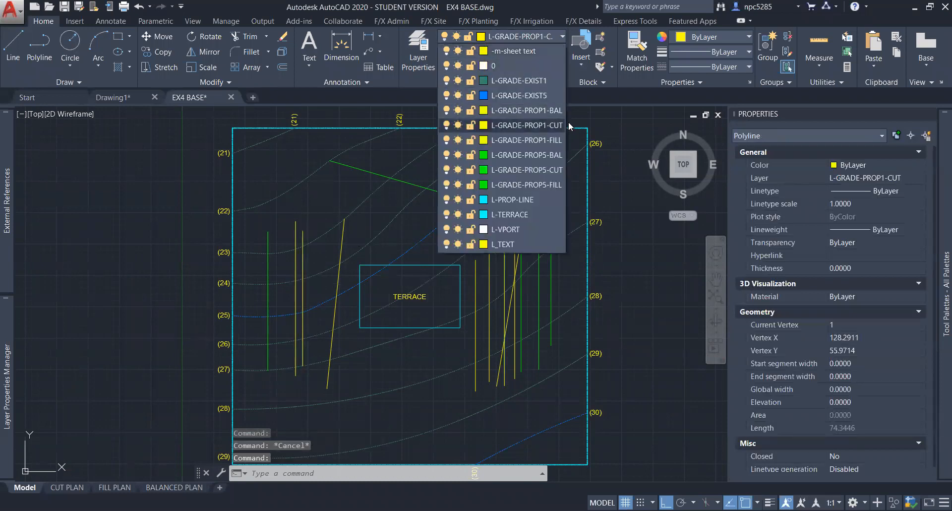
{"action": "left_click", "coordinate": [549, 373]}
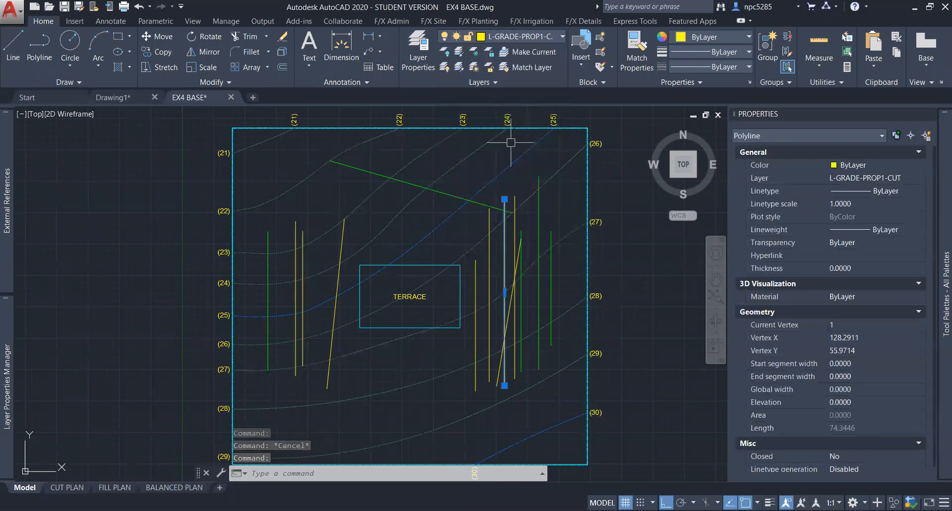
{"action": "key", "text": "Escape"}
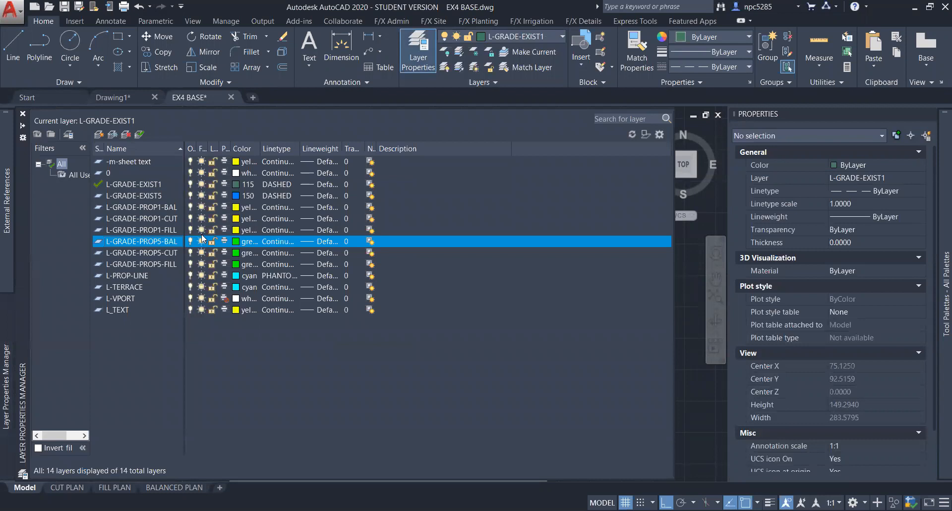
Freeze the L-GRADE-PROP1-BAL, L-GRADE-PROP1-CUT and L-GRADE-PROP1-FILL layers, and thaw CUT and FILL again.
{"action": "left_click", "coordinate": [200, 230]}
{"action": "left_click", "coordinate": [201, 219]}
{"action": "left_click", "coordinate": [203, 207]}
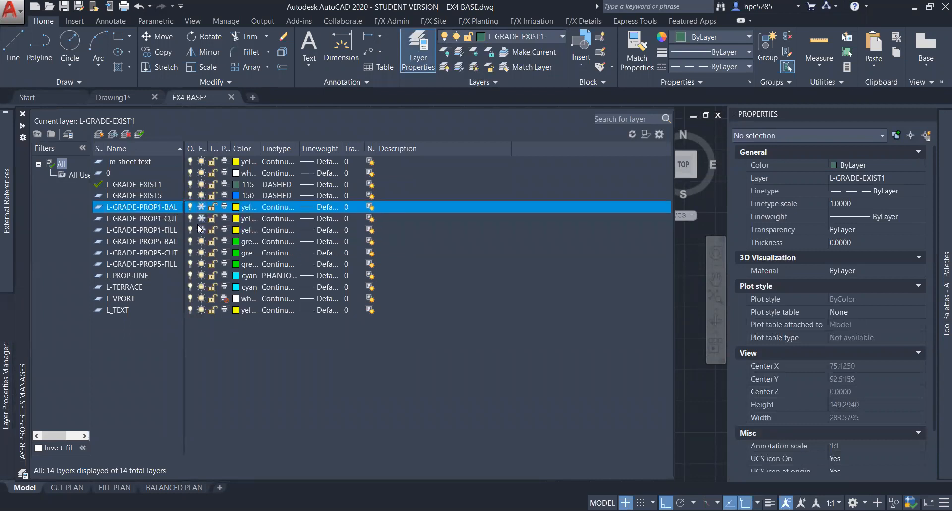
{"action": "left_click", "coordinate": [201, 229]}
{"action": "left_click", "coordinate": [202, 218]}
Try switching the L-GRADE-PROP1-BAL, CUT and FILL layers off, and restore their on and thawed states.
{"action": "left_click", "coordinate": [190, 208]}
{"action": "left_click", "coordinate": [190, 218]}
{"action": "left_click", "coordinate": [191, 231]}
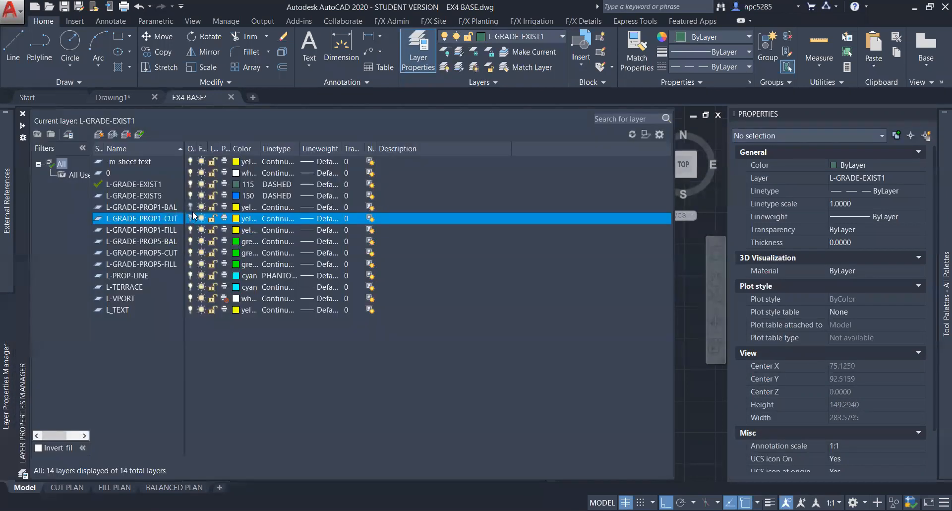
{"action": "left_click", "coordinate": [191, 206]}
{"action": "left_click", "coordinate": [202, 218]}
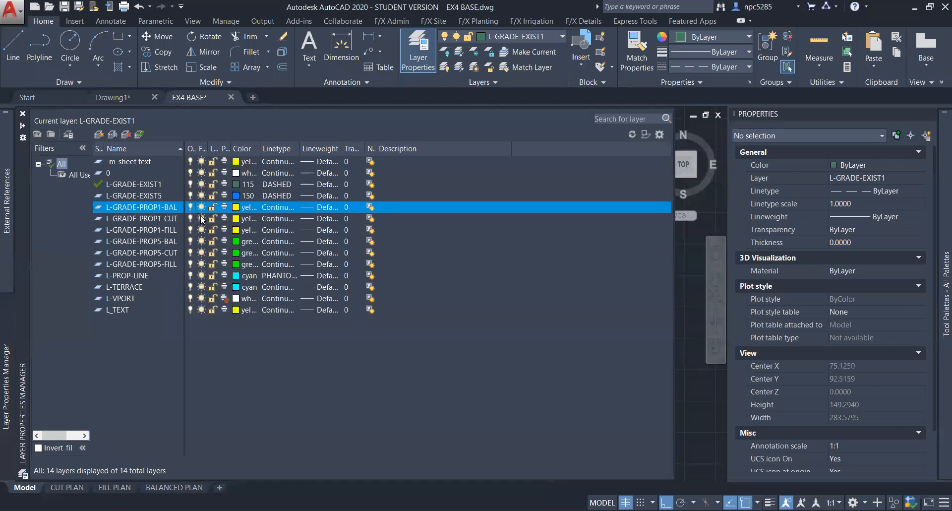
{"action": "left_click", "coordinate": [202, 208]}
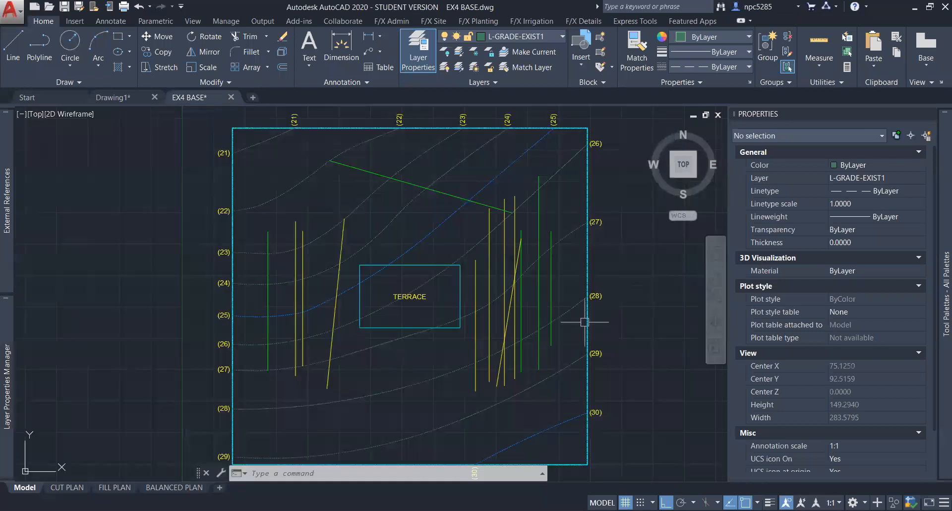
{"action": "left_click", "coordinate": [636, 281]}
{"action": "left_click", "coordinate": [429, 398]}
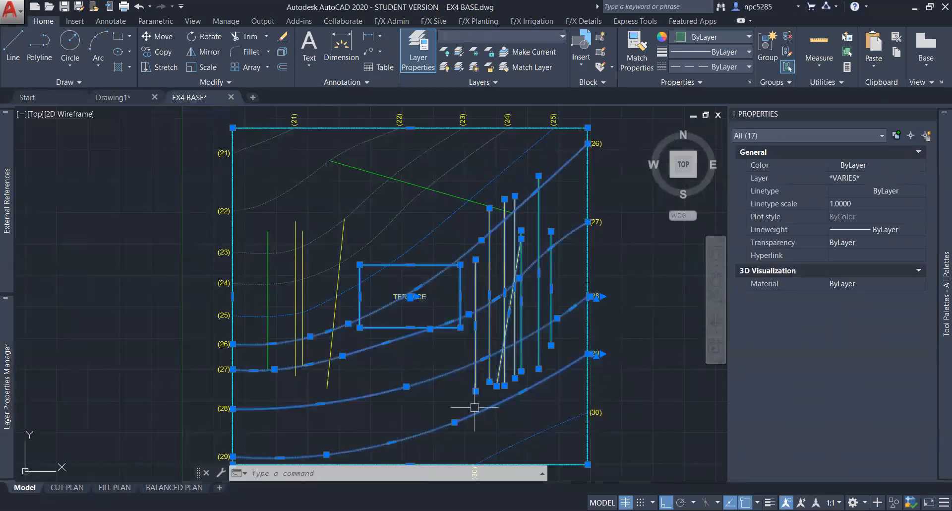
{"action": "key", "text": "Escape"}
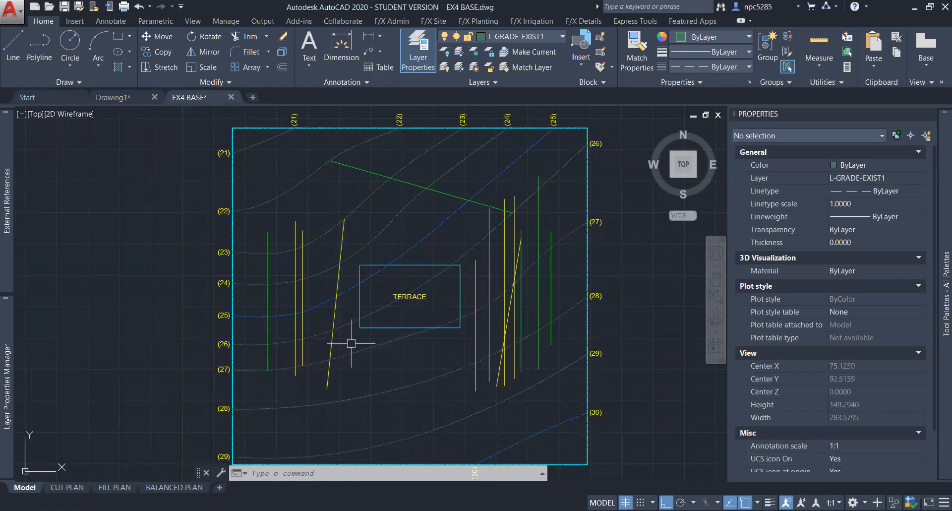
{"action": "left_click", "coordinate": [397, 353]}
{"action": "left_click", "coordinate": [396, 371]}
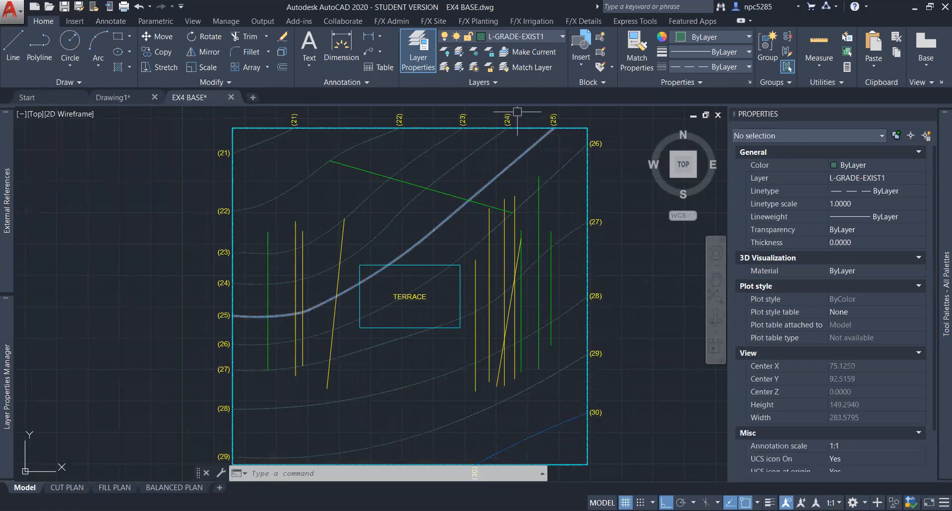
Freeze the L-GRADE-PROP5-FILL, L-GRADE-PROP1-FILL, L-GRADE-PROP1-BAL and L-GRADE-PROP5-BAL layers by picking a line on each with Layer Freeze.
{"action": "left_click", "coordinate": [474, 51]}
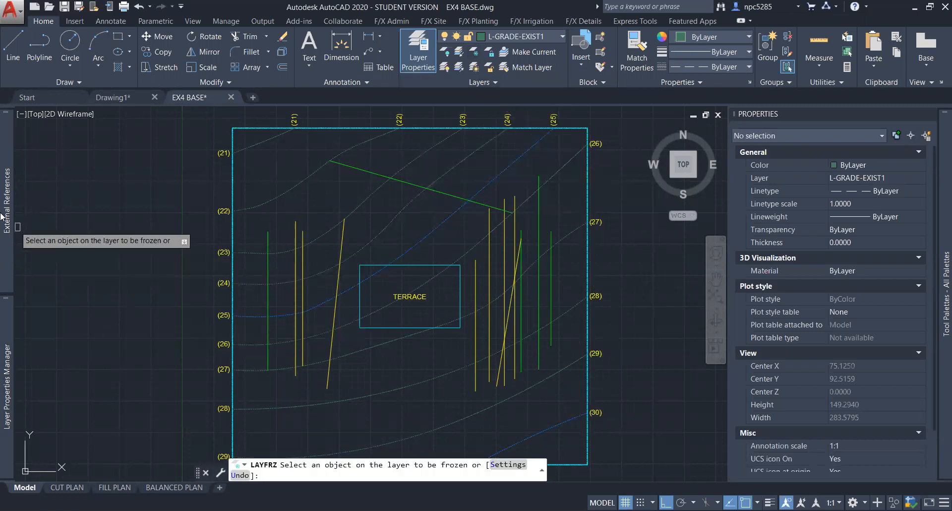
{"action": "key", "text": "Escape"}
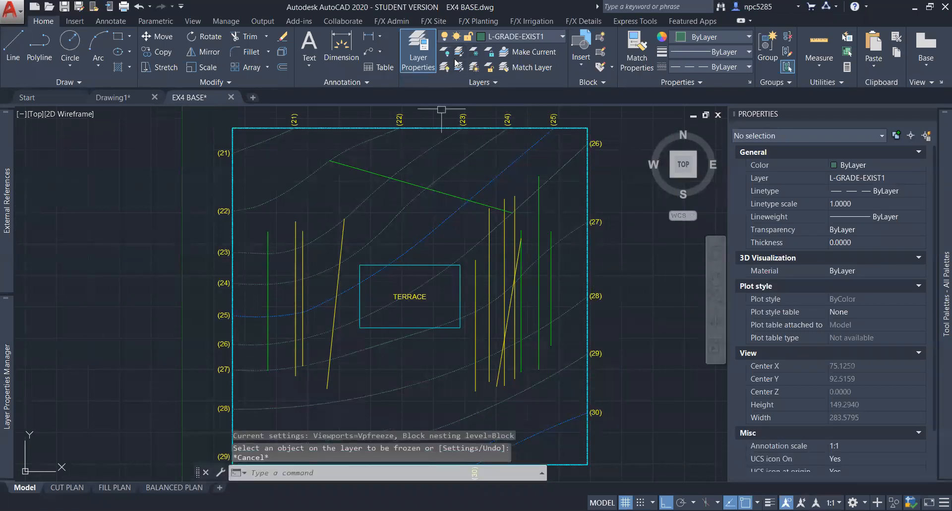
{"action": "left_click", "coordinate": [459, 53]}
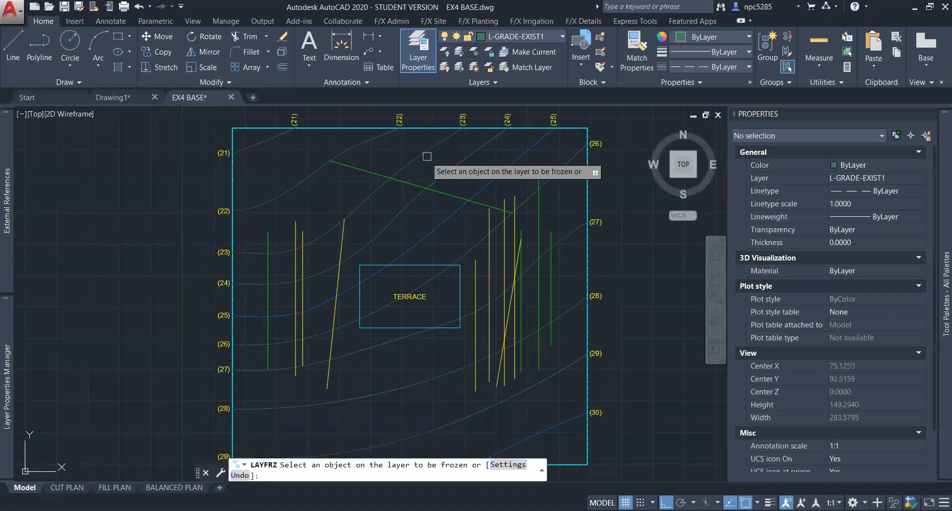
{"action": "left_click", "coordinate": [405, 181]}
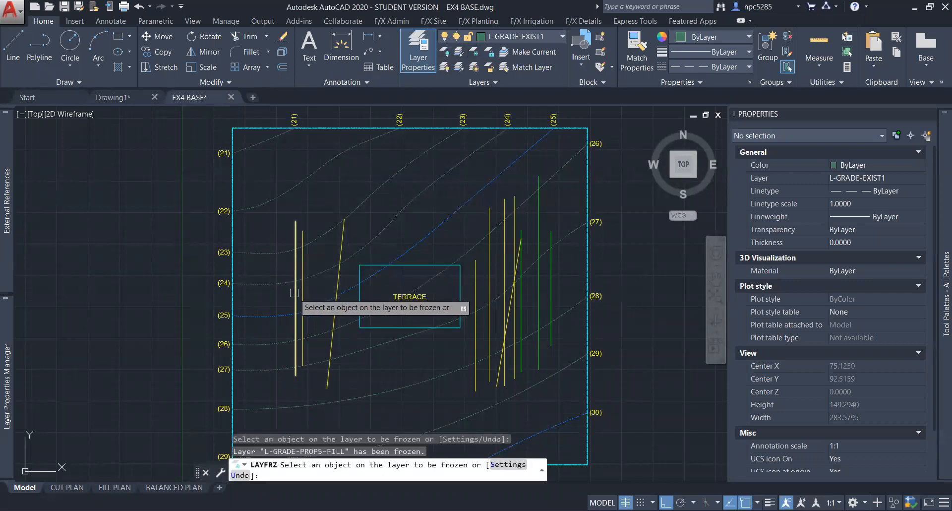
{"action": "left_click", "coordinate": [295, 275]}
{"action": "left_click", "coordinate": [504, 311]}
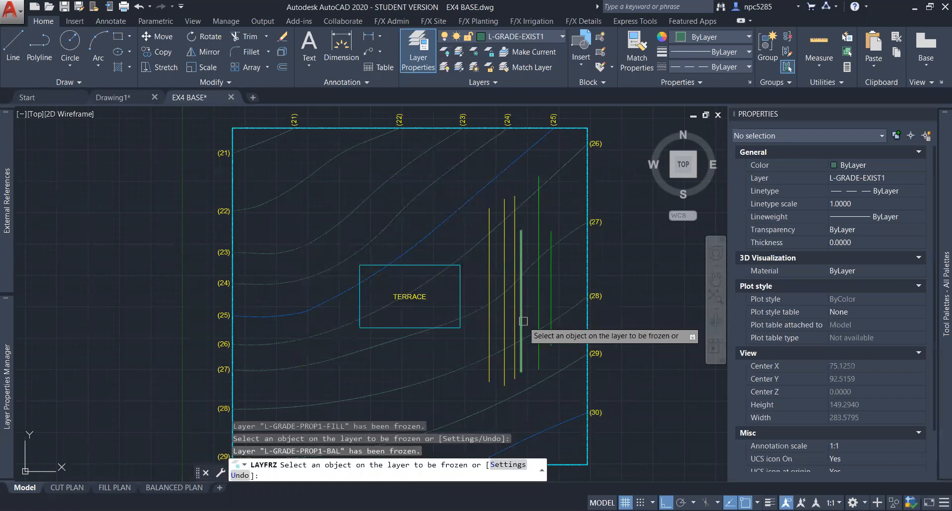
{"action": "left_click", "coordinate": [521, 327]}
{"action": "key", "text": "Return"}
Check which layers the remaining yellow and green vertical lines beside the terrace are assigned to.
{"action": "left_click", "coordinate": [515, 325]}
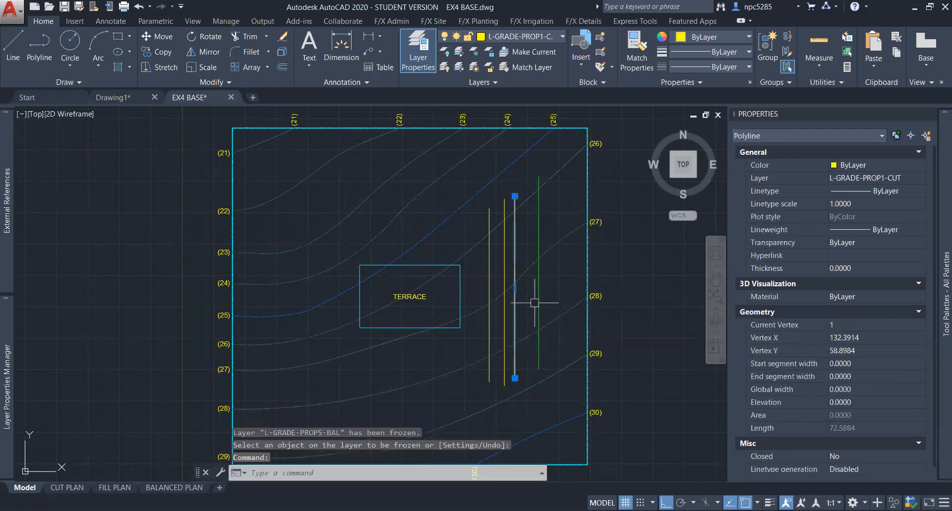
{"action": "left_click", "coordinate": [563, 36]}
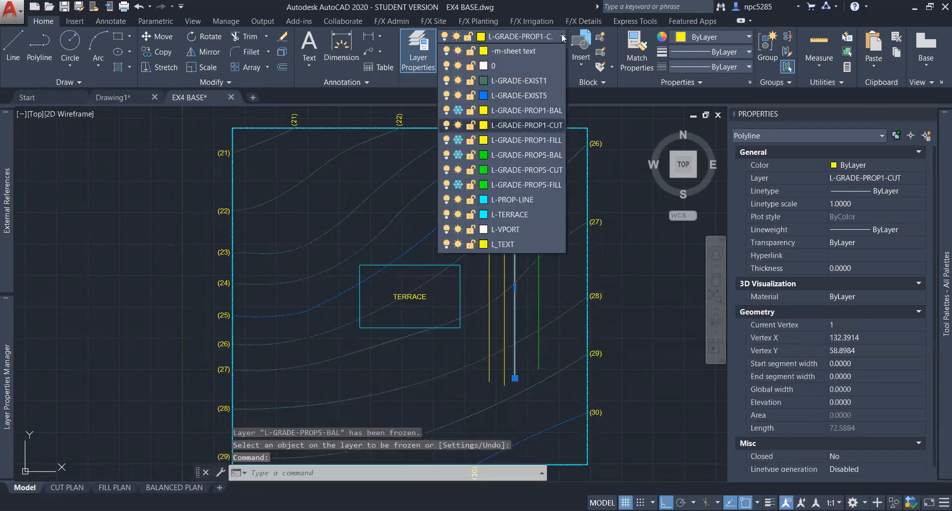
{"action": "left_click", "coordinate": [538, 267]}
{"action": "key", "text": "Escape"}
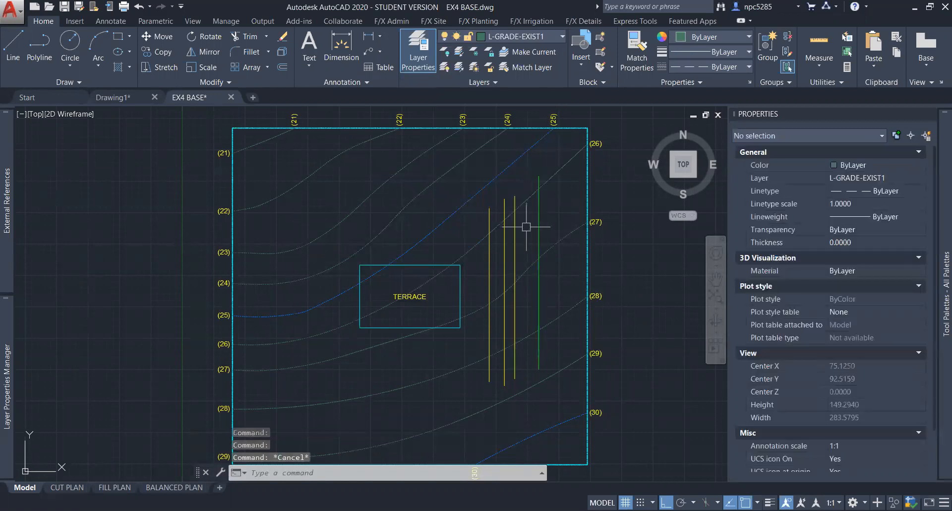
{"action": "left_click", "coordinate": [539, 226]}
{"action": "left_click", "coordinate": [562, 37]}
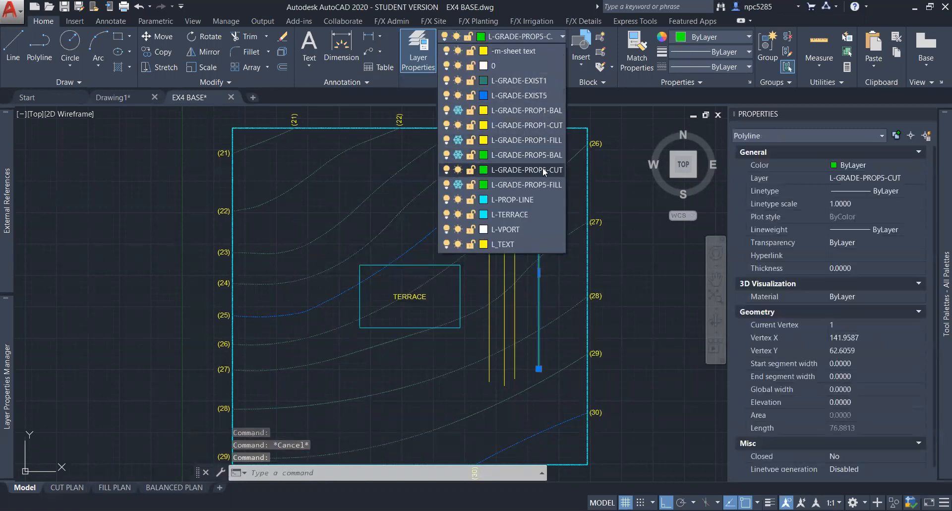
{"action": "left_click", "coordinate": [554, 171]}
{"action": "key", "text": "Escape"}
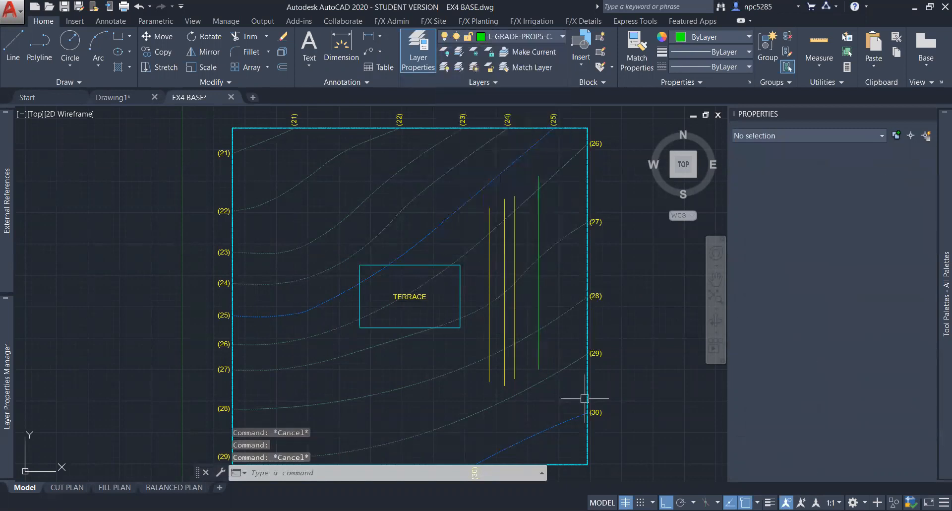
{"action": "left_click", "coordinate": [507, 322]}
{"action": "key", "text": "Escape"}
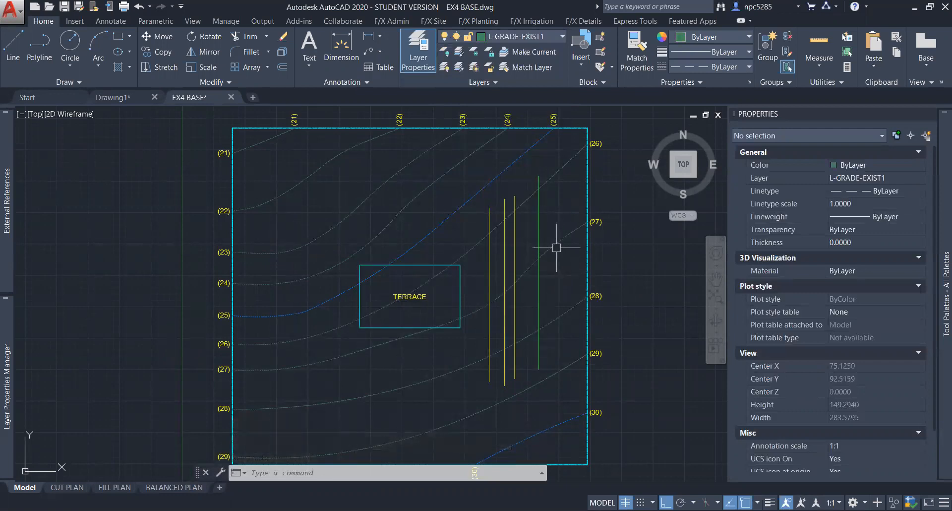
{"action": "left_click", "coordinate": [556, 222]}
{"action": "left_click", "coordinate": [570, 211]}
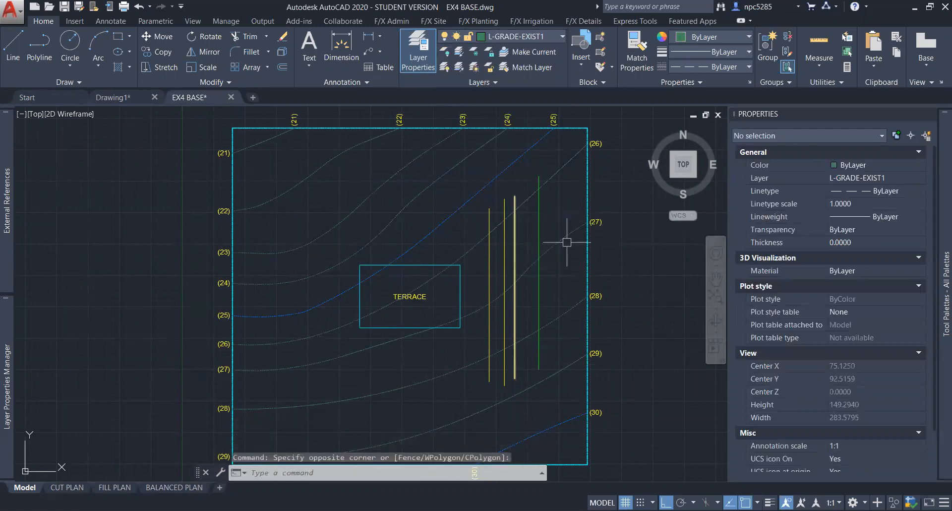
{"action": "left_click", "coordinate": [491, 260]}
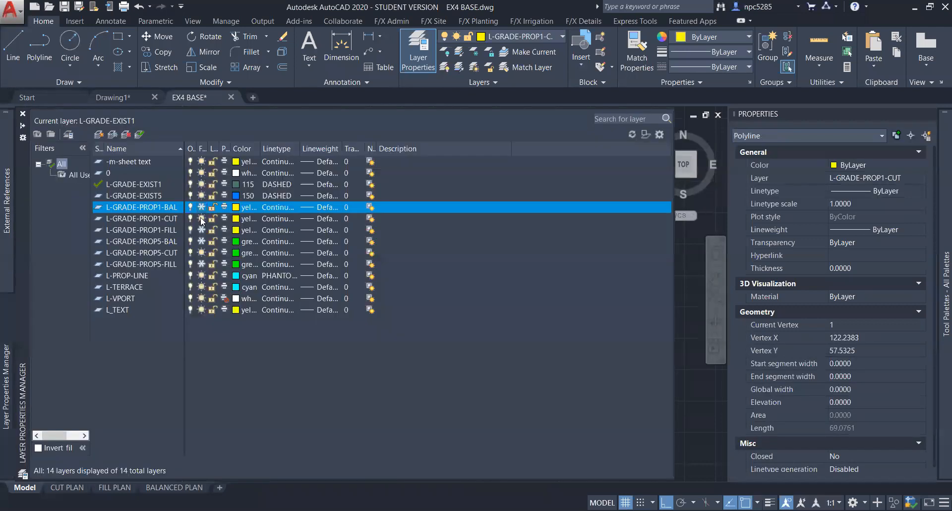
Freeze the L-GRADE-PROP1-CUT and L-GRADE-PROP5-CUT layers and thaw L-GRADE-PROP1-FILL and L-GRADE-PROP5-FILL.
{"action": "left_click", "coordinate": [201, 219]}
{"action": "left_click", "coordinate": [202, 253]}
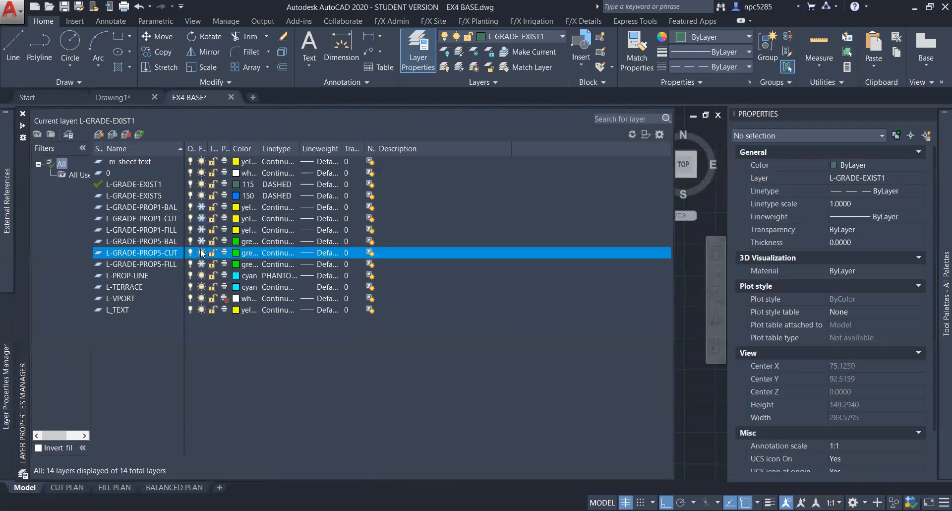
{"action": "left_click", "coordinate": [201, 230]}
{"action": "left_click", "coordinate": [201, 263]}
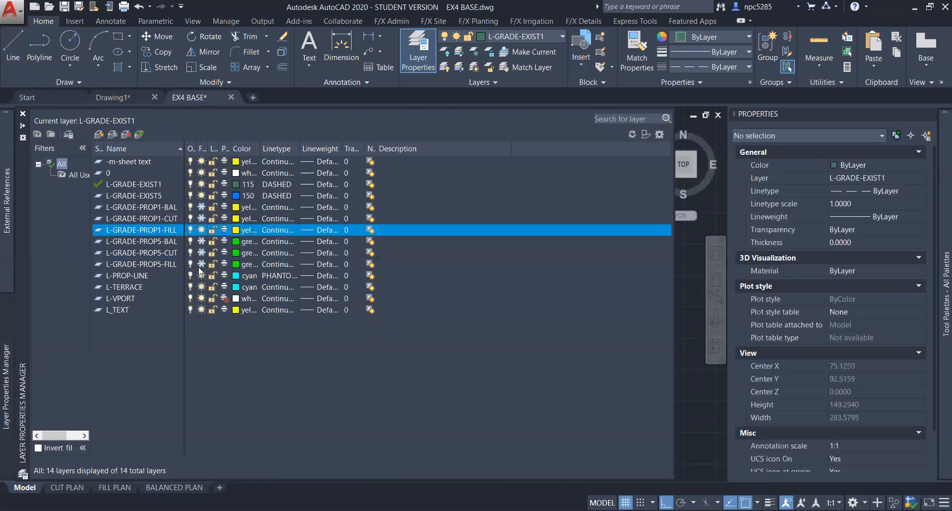
{"action": "left_click", "coordinate": [201, 263]}
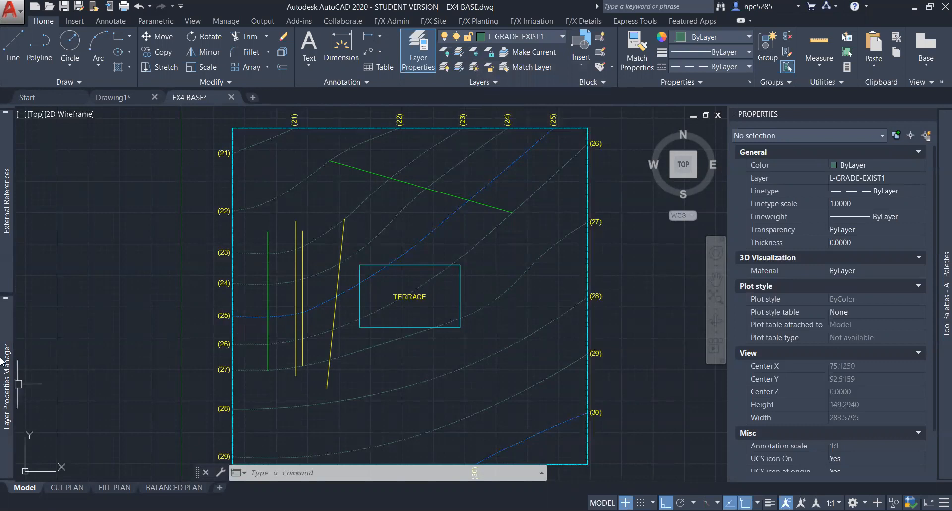
Freeze the L-GRADE-PROP5-FILL and L-GRADE-PROP1-FILL layers and thaw L-GRADE-PROP5-BAL and L-GRADE-PROP1-BAL.
{"action": "mouse_move", "coordinate": [2, 361]}
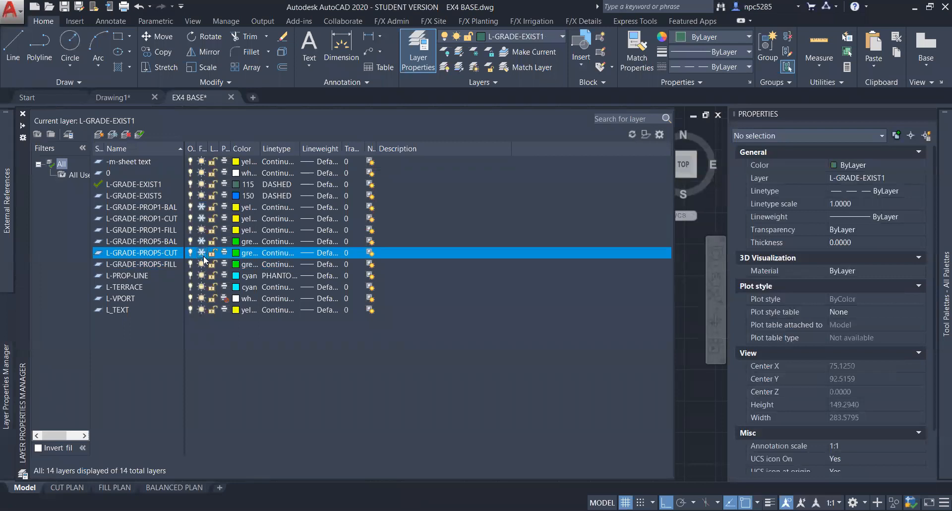
{"action": "left_click", "coordinate": [202, 263]}
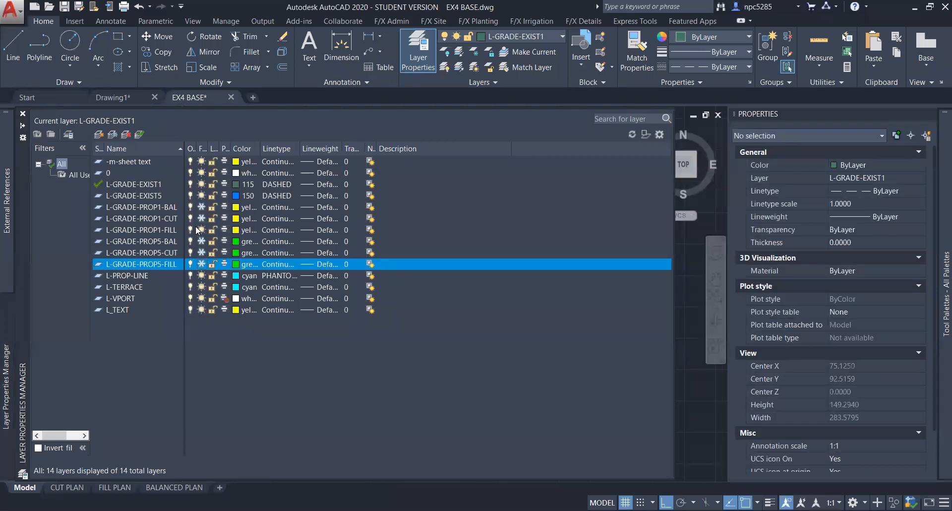
{"action": "left_click", "coordinate": [201, 230]}
{"action": "left_click", "coordinate": [201, 241]}
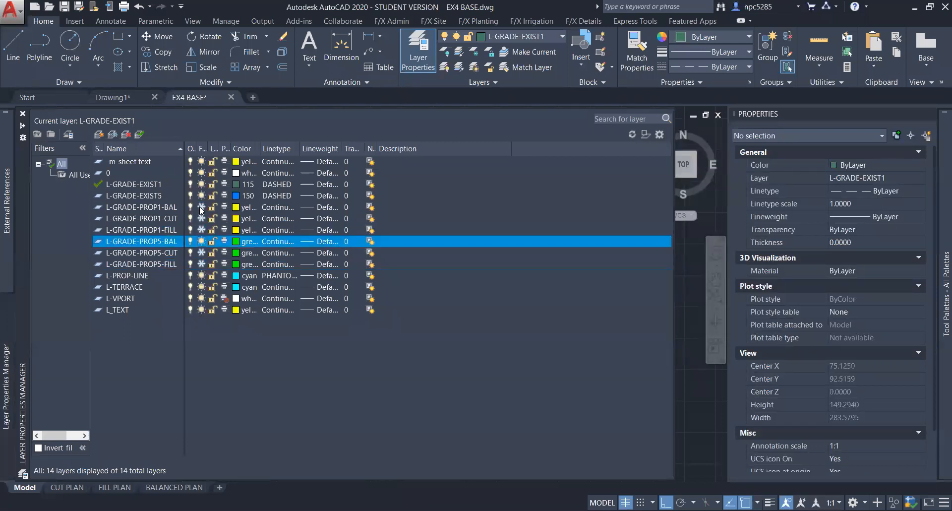
{"action": "left_click", "coordinate": [201, 207]}
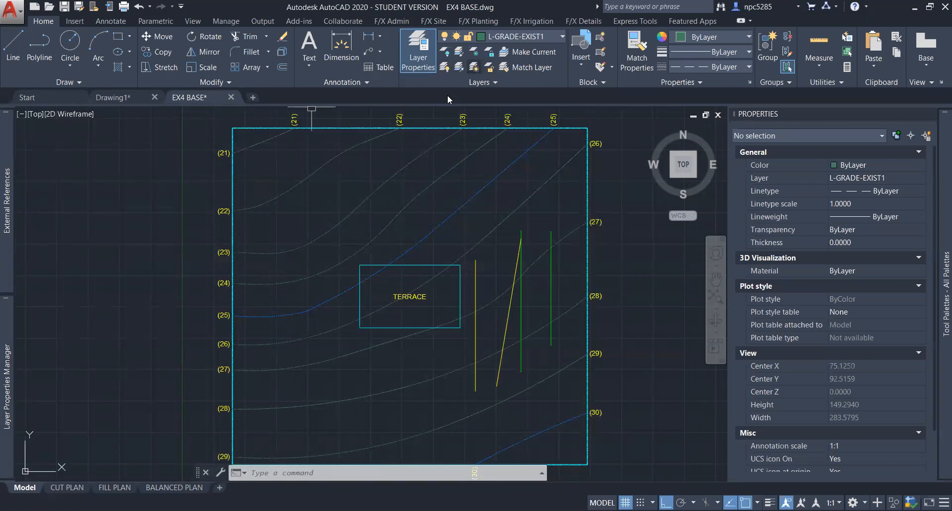
Thaw all layers at once, and check which layer the slanted yellow line west of the terrace is on.
{"action": "left_click", "coordinate": [474, 67]}
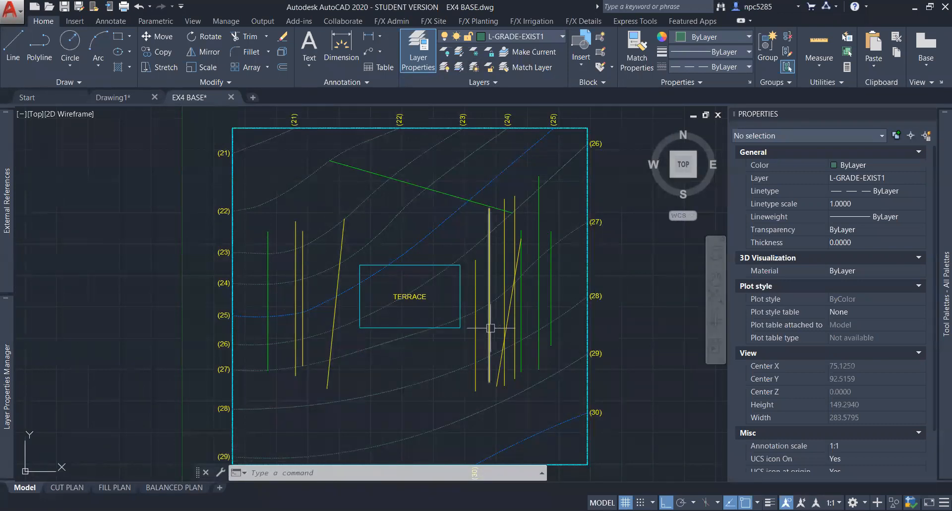
{"action": "left_click", "coordinate": [353, 251]}
{"action": "left_click", "coordinate": [329, 249]}
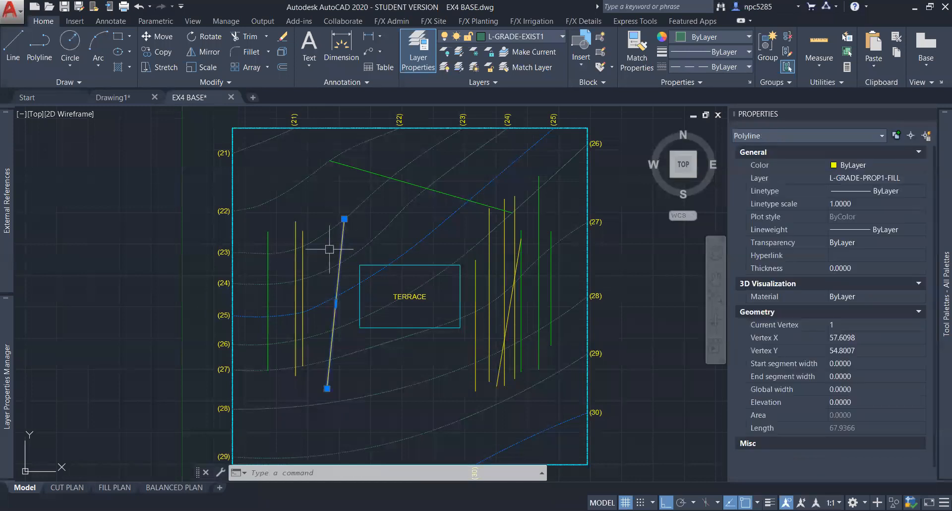
{"action": "key", "text": "Escape"}
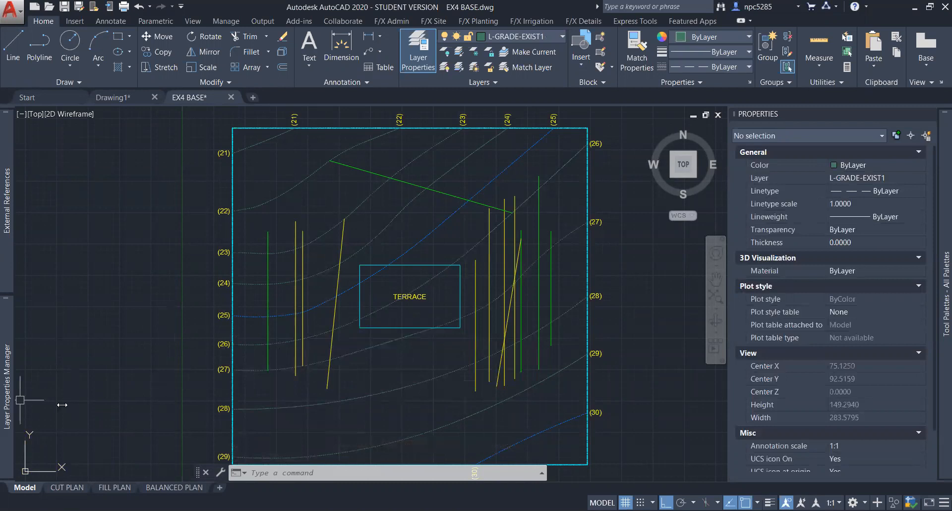
Switch to the CUT PLAN layout and keep the Layer Properties Manager open beside the sheet.
{"action": "mouse_move", "coordinate": [7, 402]}
{"action": "mouse_move", "coordinate": [69, 488]}
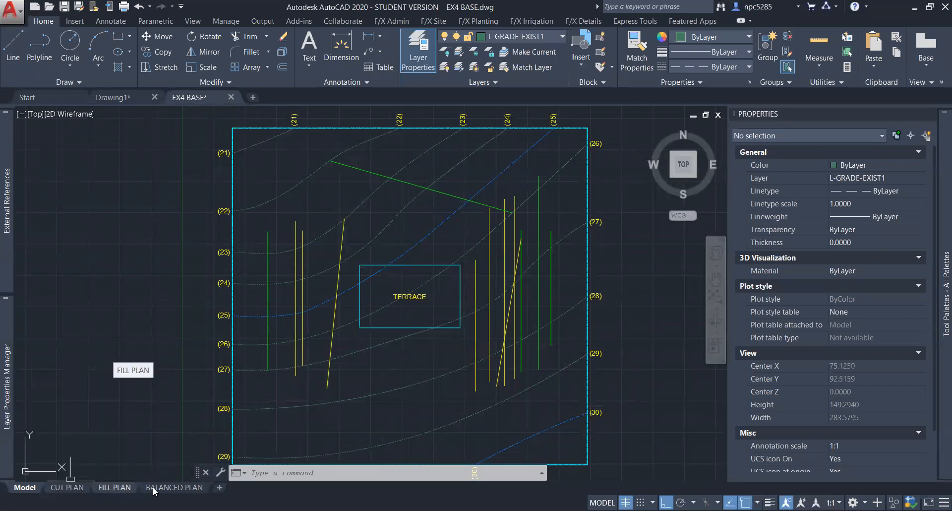
{"action": "left_click", "coordinate": [60, 489]}
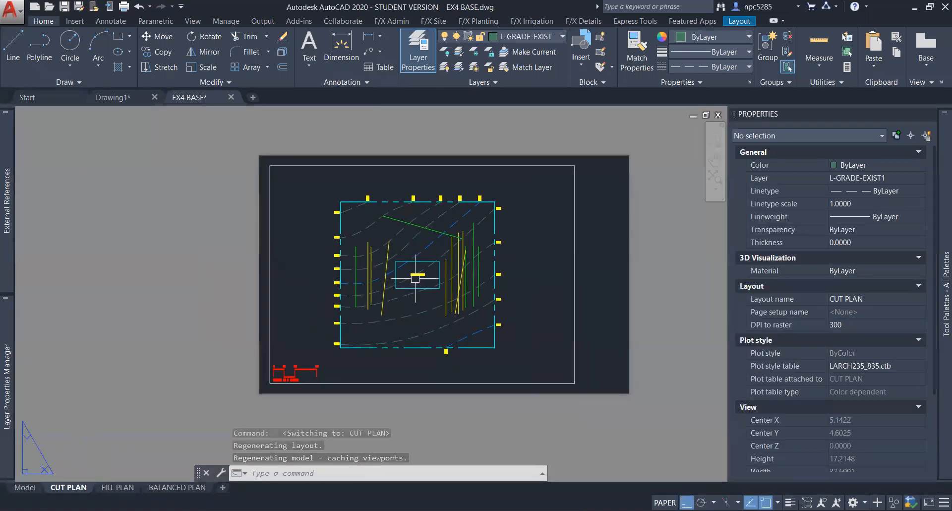
{"action": "scroll", "coordinate": [416, 278], "scroll_direction": "up", "scroll_amount": 2}
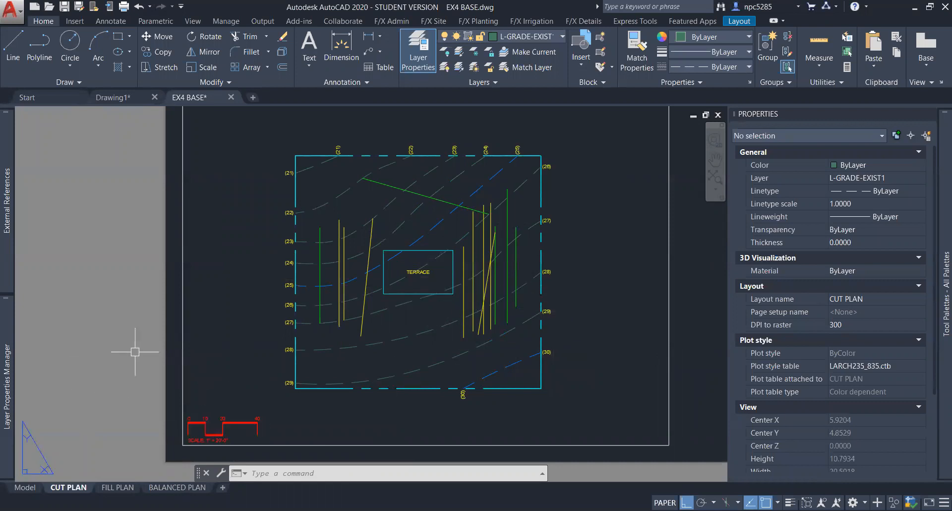
{"action": "mouse_move", "coordinate": [10, 380]}
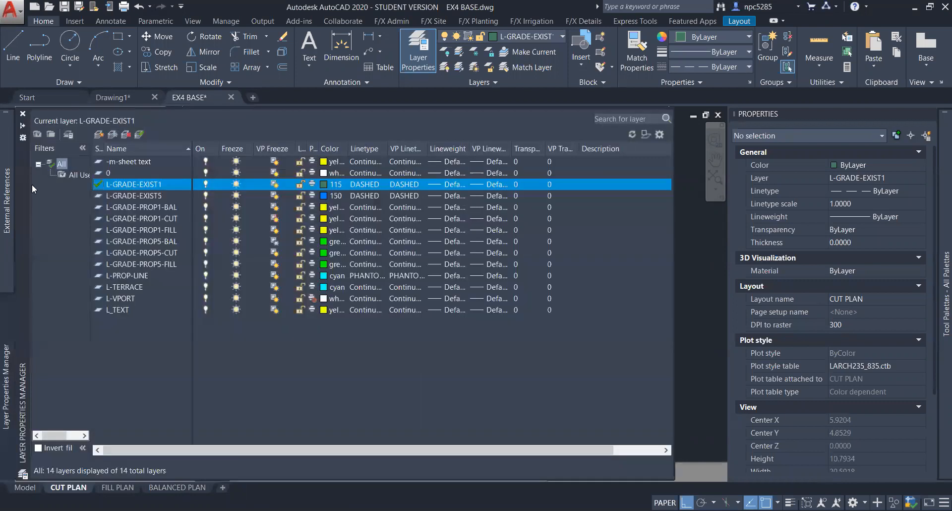
{"action": "left_click", "coordinate": [23, 127]}
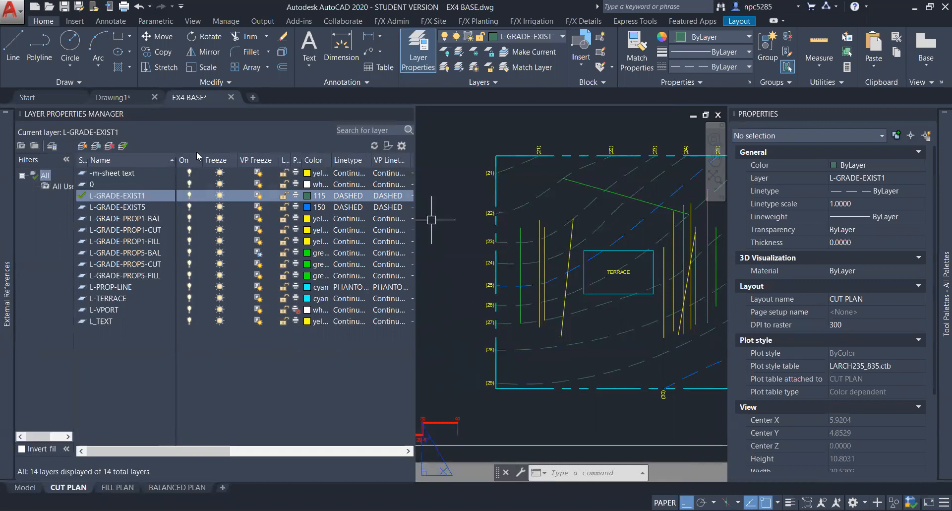
Check that the VP Freeze column is enabled, and thaw L-GRADE-PROP5-BAL in that column.
{"action": "right_click", "coordinate": [252, 164]}
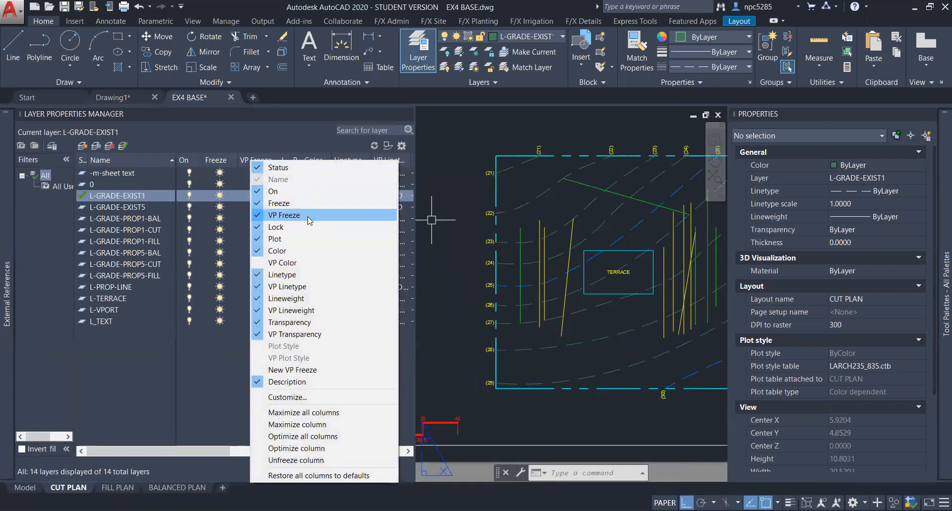
{"action": "left_click", "coordinate": [177, 355]}
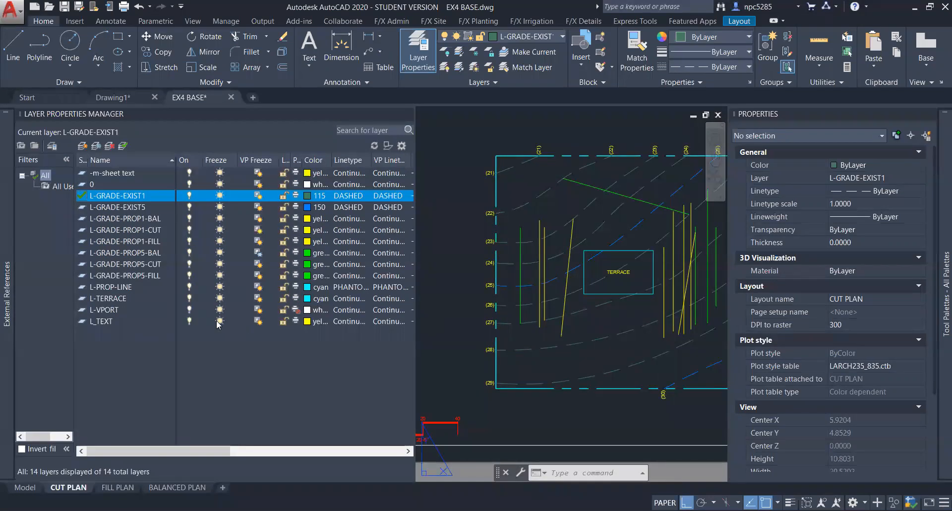
{"action": "left_click", "coordinate": [255, 253]}
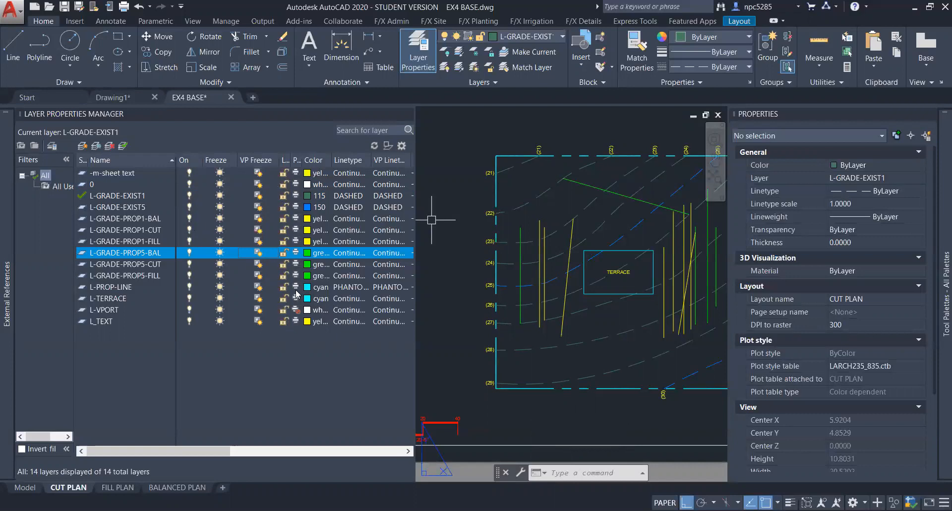
Activate model space inside the CUT PLAN viewport and check the layer of the slanted yellow line west of the terrace.
{"action": "scroll", "coordinate": [515, 215], "scroll_direction": "down", "scroll_amount": 2}
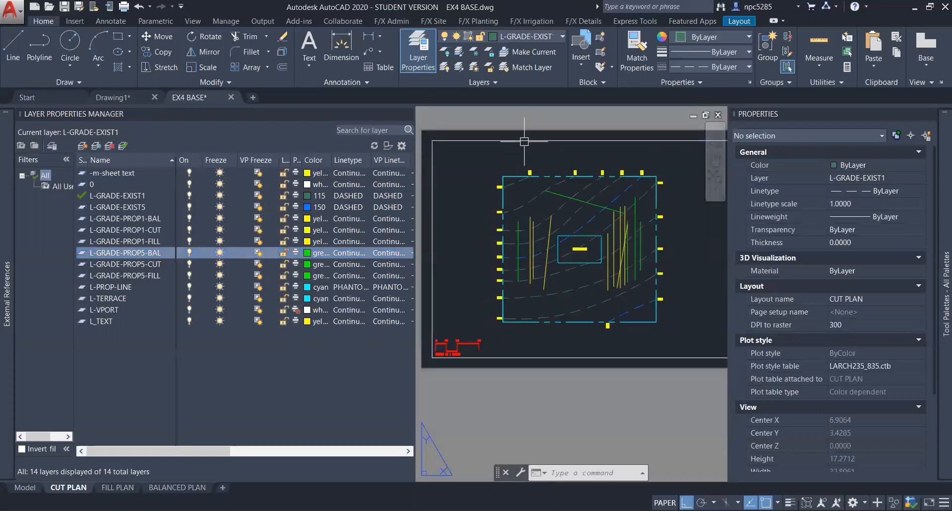
{"action": "double_click", "coordinate": [585, 169]}
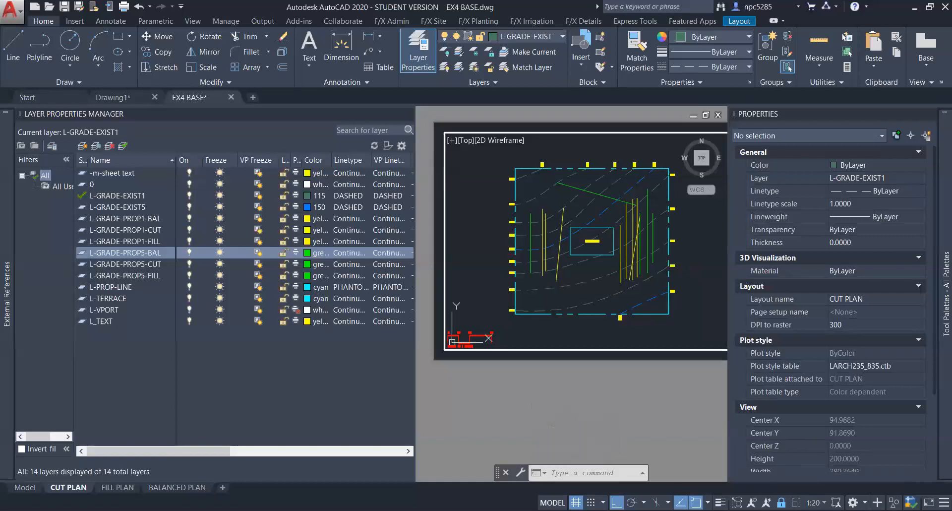
{"action": "middle_click_drag", "start_coordinate": [591, 274], "coordinate": [561, 266]}
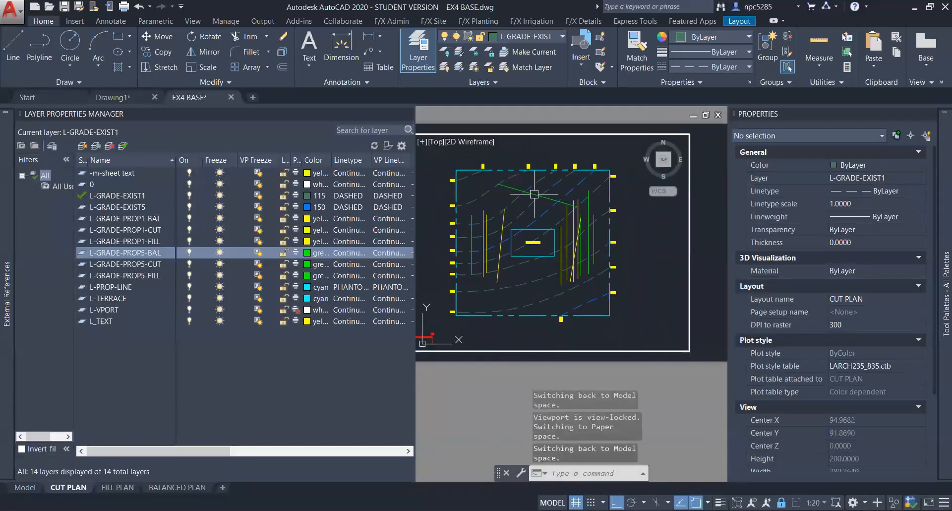
{"action": "scroll", "coordinate": [491, 238], "scroll_direction": "up", "scroll_amount": 4}
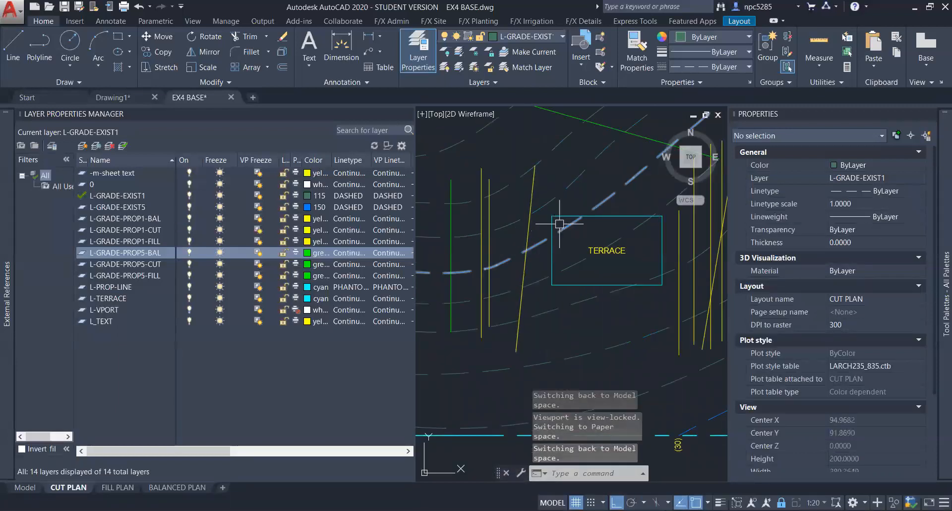
{"action": "scroll", "coordinate": [630, 214], "scroll_direction": "down", "scroll_amount": 3}
{"action": "scroll", "coordinate": [555, 216], "scroll_direction": "up", "scroll_amount": 3}
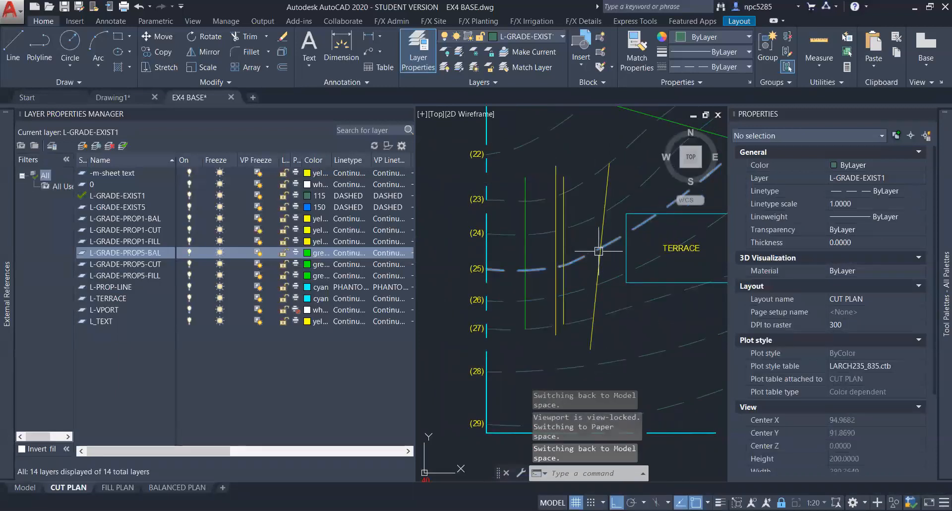
{"action": "left_click", "coordinate": [603, 227]}
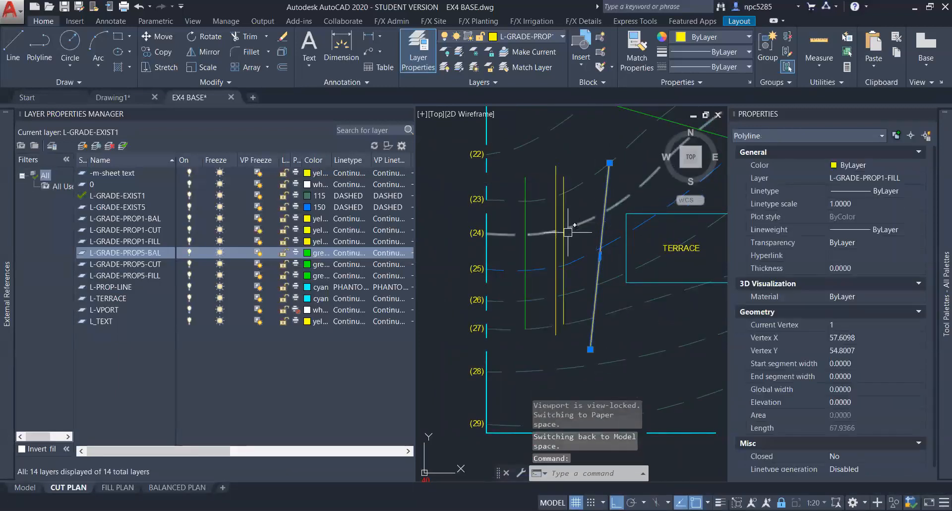
{"action": "left_click", "coordinate": [556, 39]}
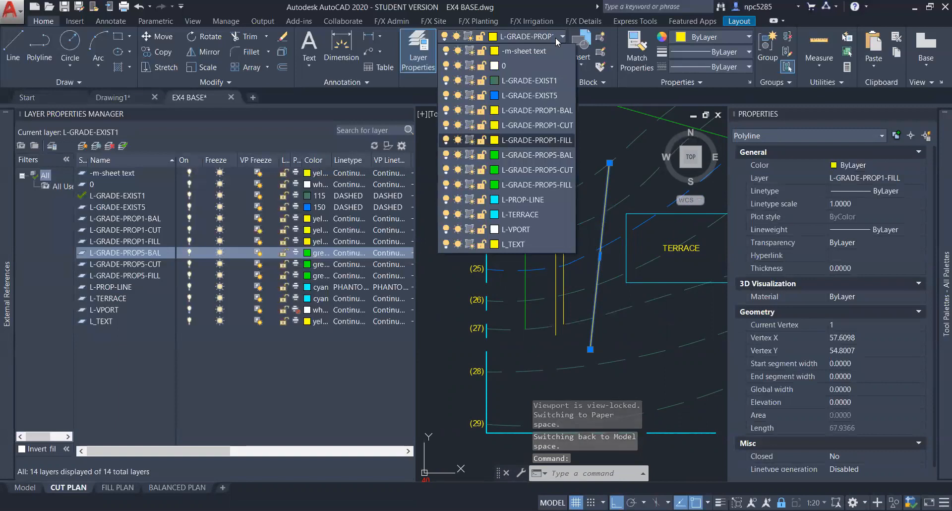
{"action": "left_click", "coordinate": [555, 39]}
{"action": "middle_click_drag", "start_coordinate": [559, 266], "coordinate": [372, 265]}
{"action": "key", "text": "Escape"}
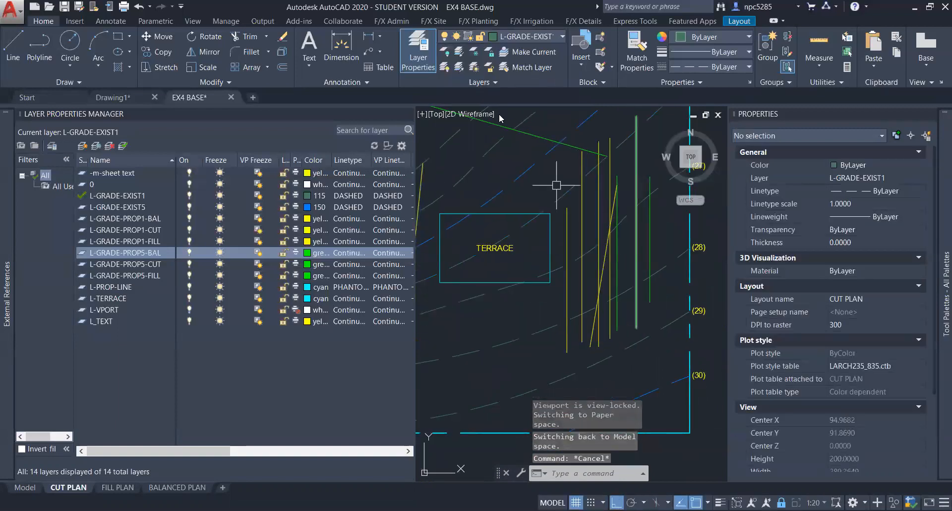
Freeze L-GRADE-PROP1-FILL, L-GRADE-PROP5-FILL, L-GRADE-PROP5-BAL and L-GRADE-PROP1-BAL in this viewport by picking a line on each with Layer Freeze.
{"action": "middle_click_drag", "start_coordinate": [557, 185], "coordinate": [575, 198]}
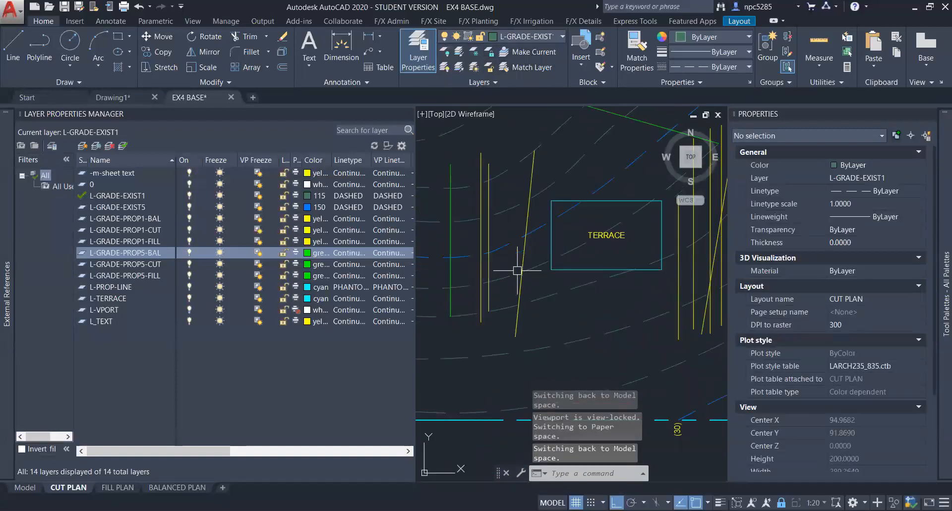
{"action": "left_click", "coordinate": [461, 53]}
{"action": "left_click", "coordinate": [489, 225]}
{"action": "left_click", "coordinate": [450, 240]}
{"action": "middle_click_drag", "start_coordinate": [610, 231], "coordinate": [462, 229]}
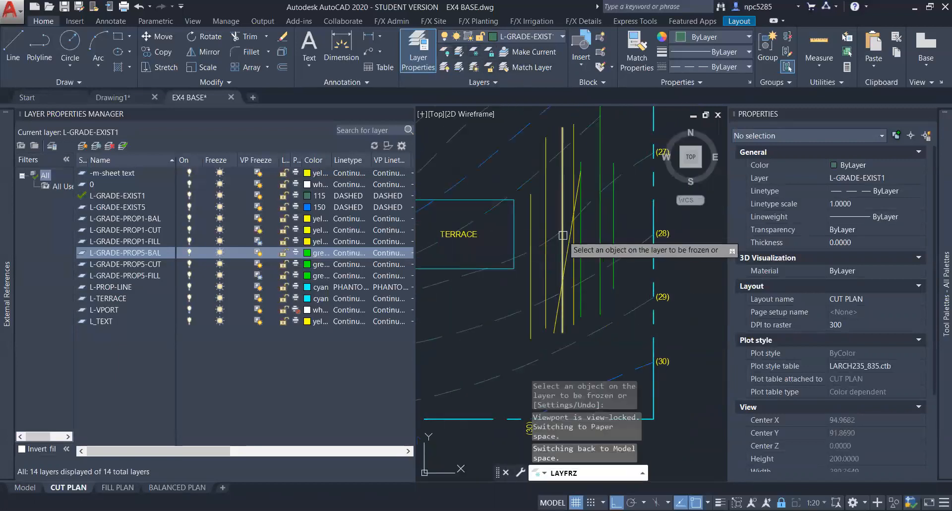
{"action": "left_click", "coordinate": [614, 233]}
{"action": "left_click", "coordinate": [565, 260]}
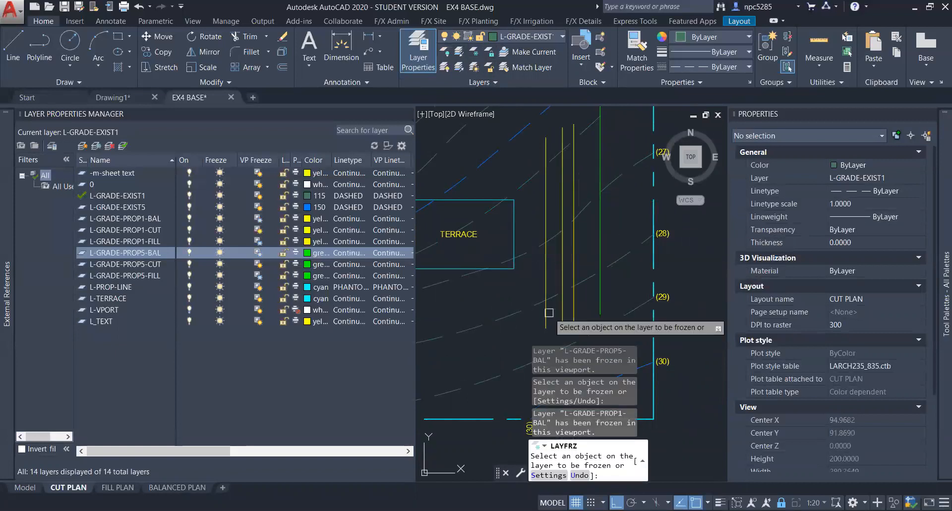
{"action": "key", "text": "Return"}
Check which layers the remaining yellow and green lines east of the terrace are assigned to in the viewport.
{"action": "left_click", "coordinate": [563, 256]}
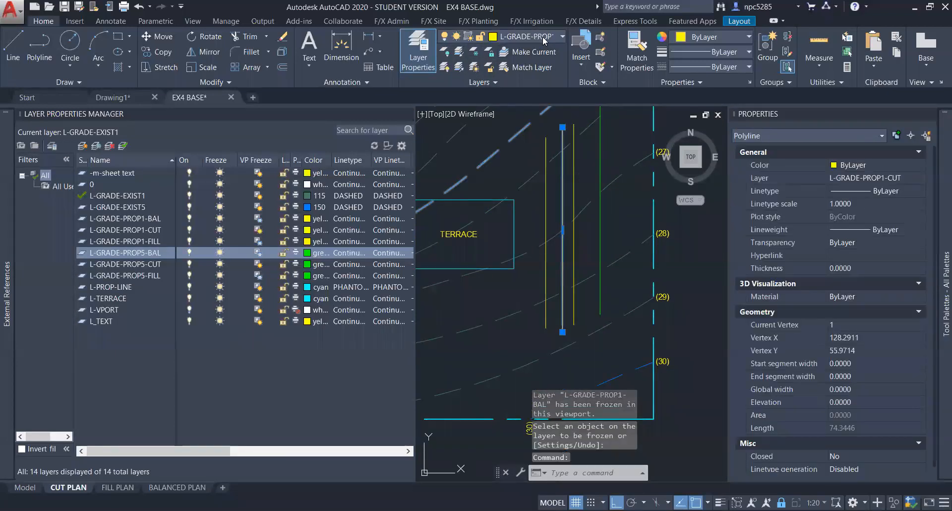
{"action": "left_click", "coordinate": [544, 37]}
{"action": "key", "text": "Escape"}
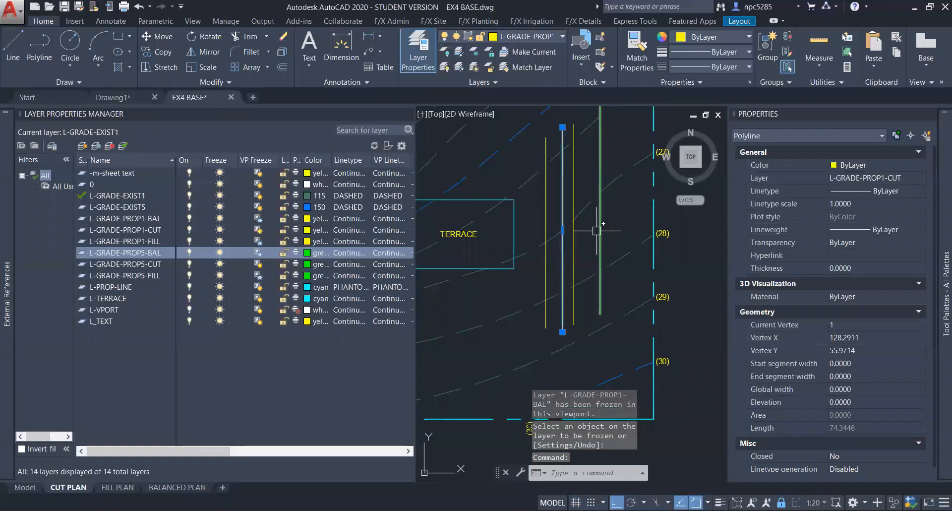
{"action": "key", "text": "Escape"}
{"action": "left_click", "coordinate": [600, 208]}
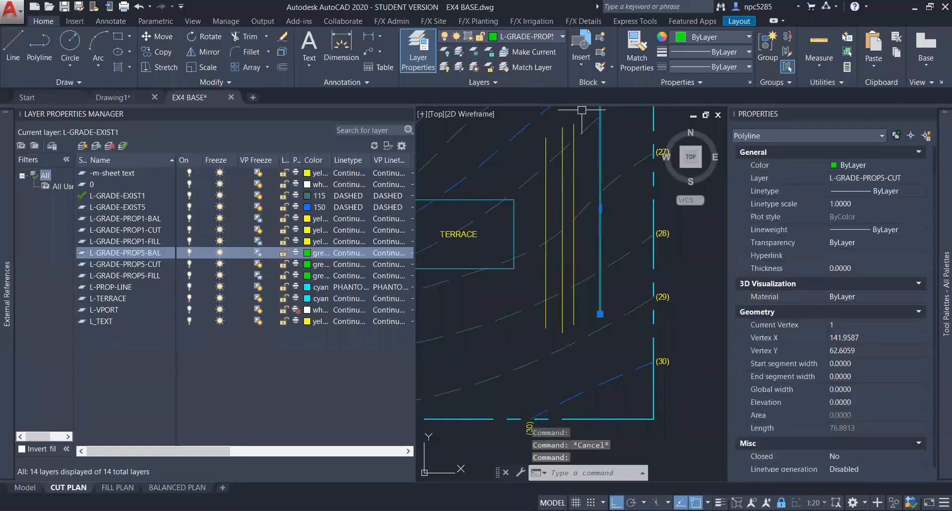
{"action": "left_click", "coordinate": [558, 38]}
{"action": "left_click", "coordinate": [645, 280]}
Leave the viewport and return to paper space on the CUT PLAN layout.
{"action": "scroll", "coordinate": [512, 299], "scroll_direction": "down", "scroll_amount": 5}
{"action": "middle_click_drag", "start_coordinate": [501, 293], "coordinate": [569, 292]}
{"action": "double_click", "coordinate": [559, 131]}
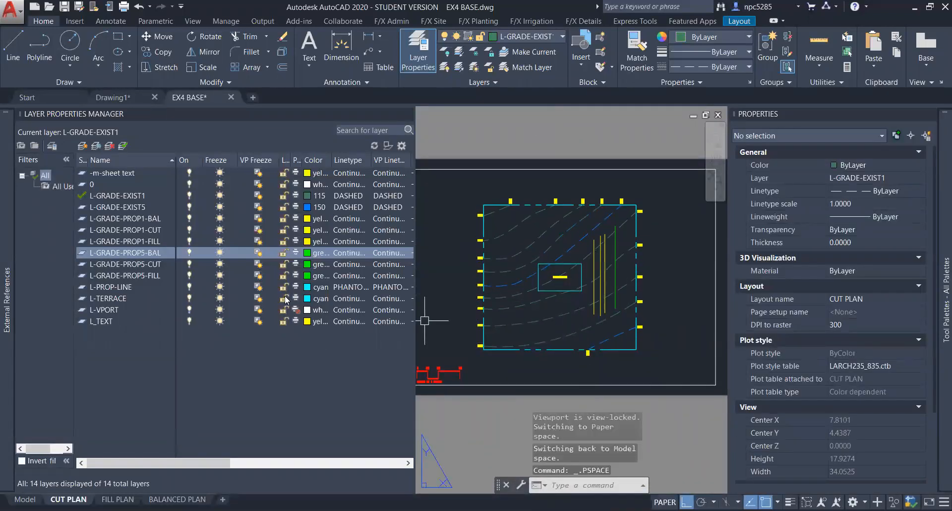
Select the CUT PLAN viewport and review its available scales without choosing a different one.
{"action": "left_click", "coordinate": [574, 154]}
{"action": "left_click", "coordinate": [546, 186]}
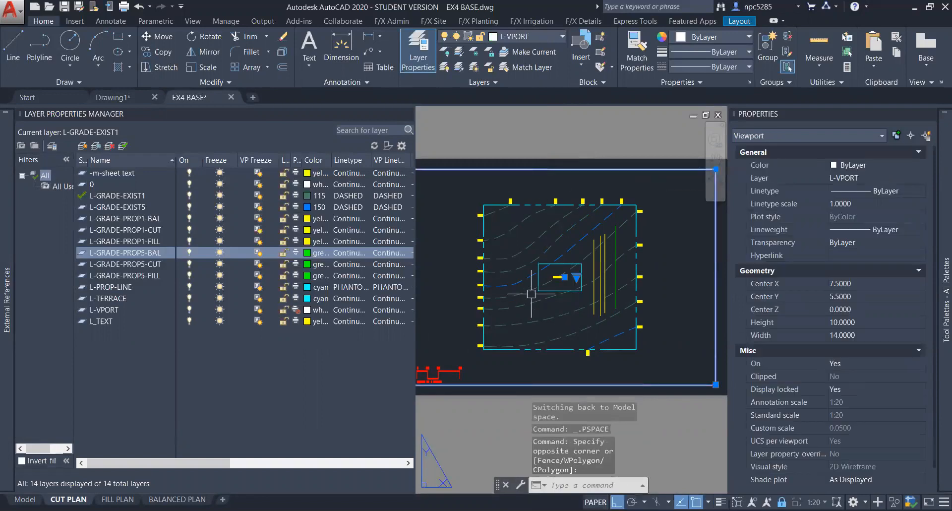
{"action": "key", "text": "Escape"}
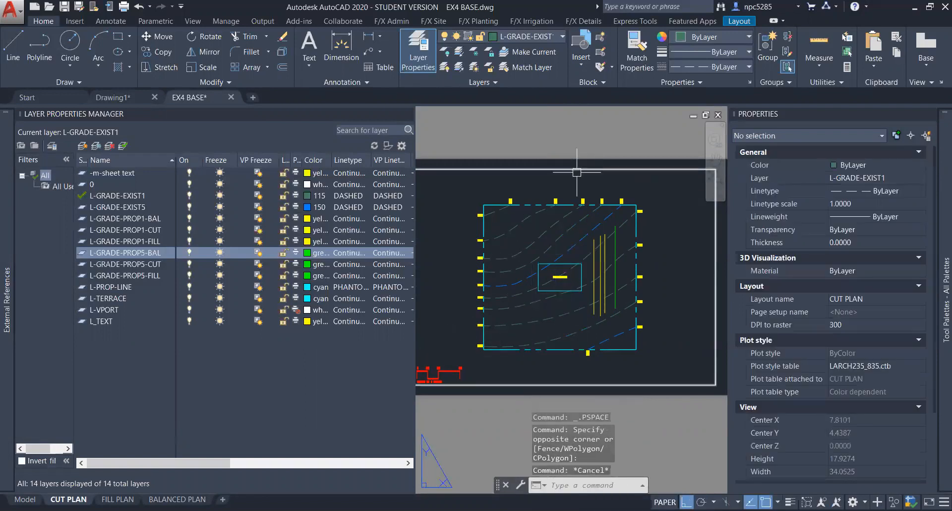
{"action": "left_click", "coordinate": [574, 170]}
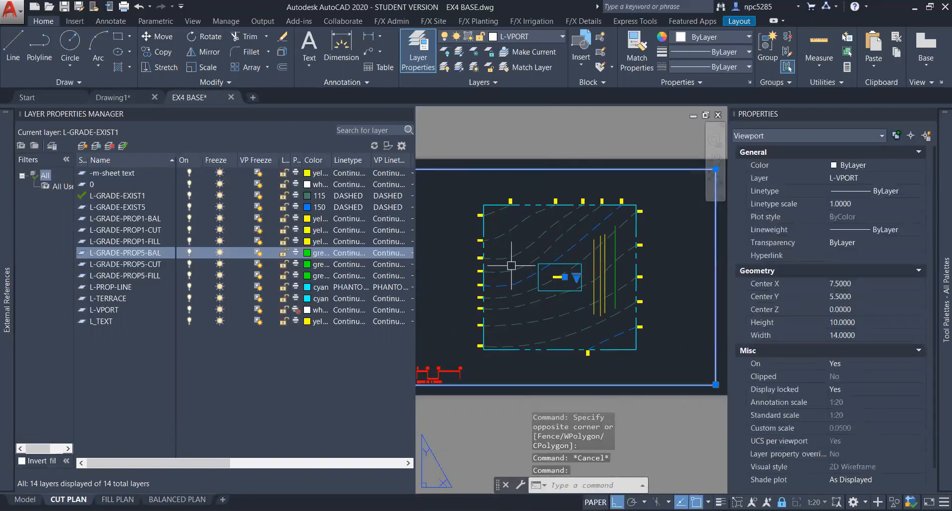
{"action": "left_click", "coordinate": [577, 279]}
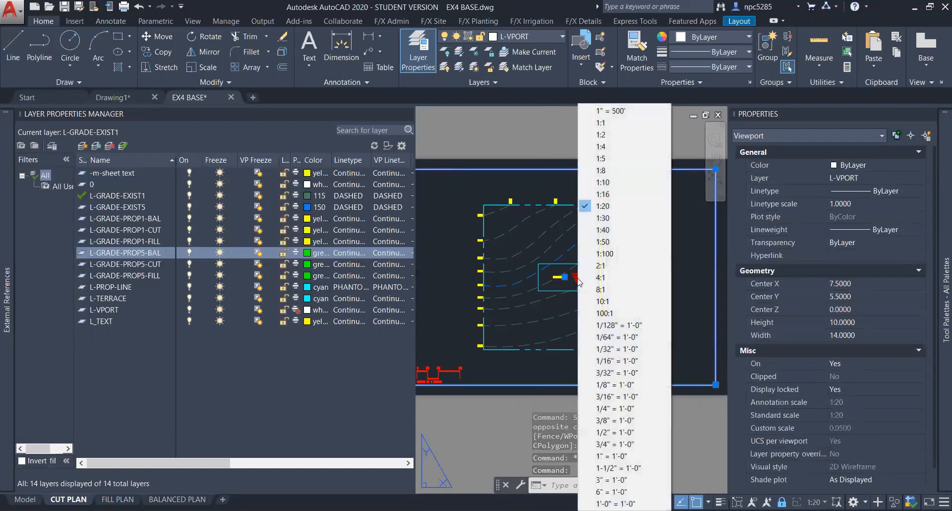
{"action": "left_click", "coordinate": [496, 431]}
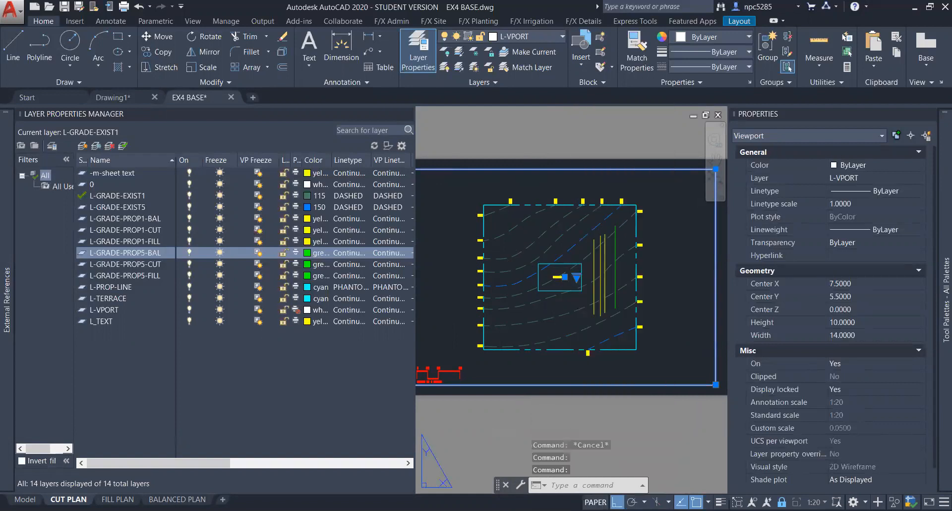
Deselect the viewport and compare the full linework in model space with the CUT PLAN layout.
{"action": "key", "text": "Escape"}
{"action": "key", "text": "Escape"}
{"action": "left_click", "coordinate": [585, 144]}
{"action": "left_click", "coordinate": [546, 220]}
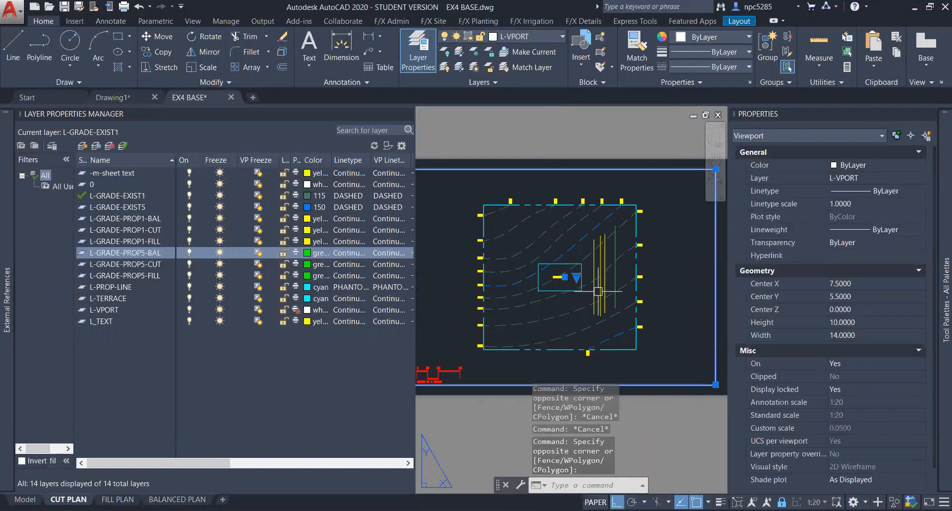
{"action": "key", "text": "Escape"}
{"action": "middle_click_drag", "start_coordinate": [594, 316], "coordinate": [486, 295]}
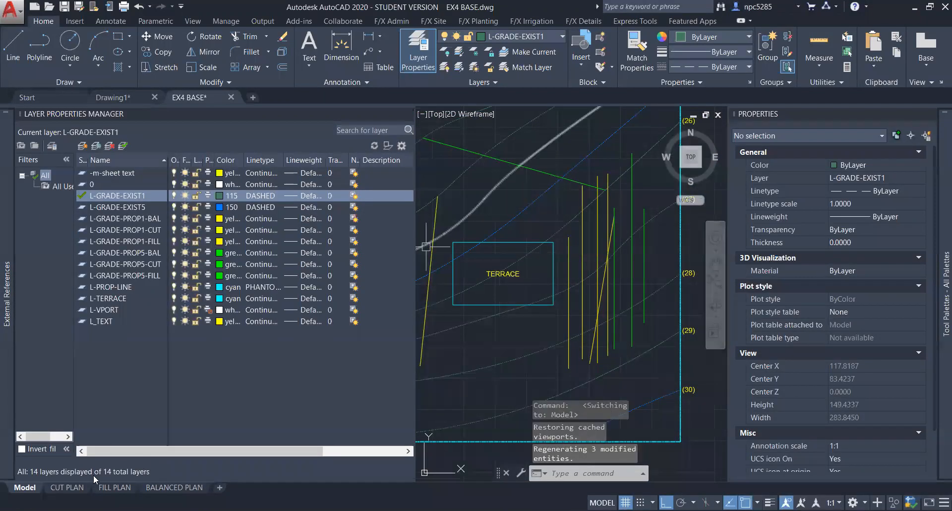
{"action": "left_click", "coordinate": [67, 487]}
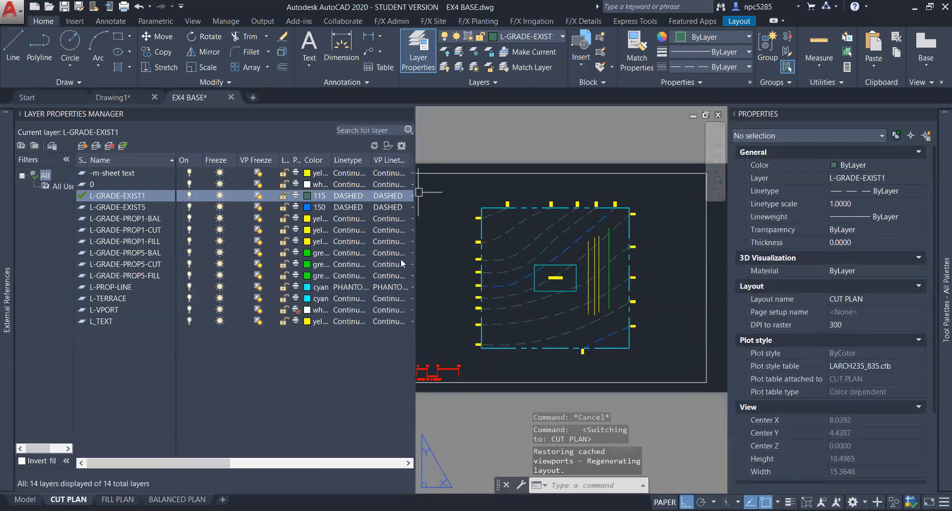
Switch in and out of the CUT PLAN viewport twice, selecting its border each time in paper space.
{"action": "double_click", "coordinate": [505, 189]}
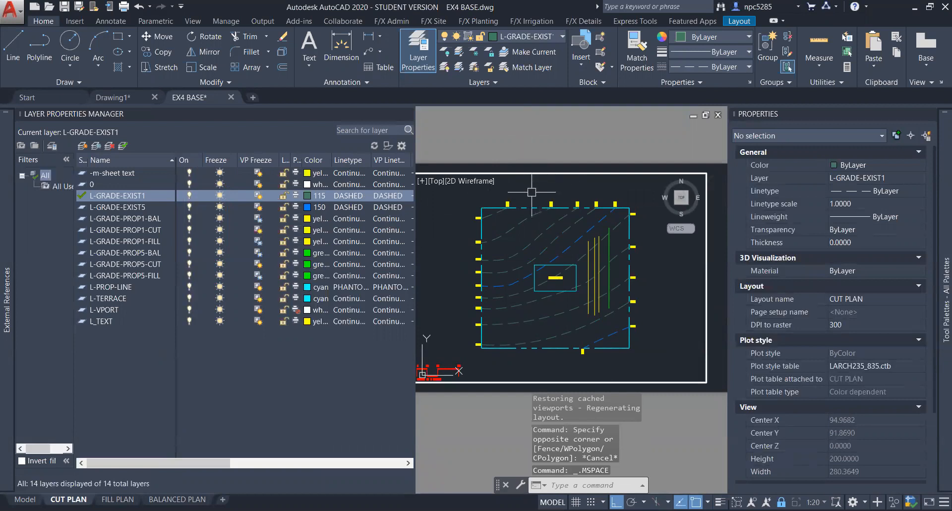
{"action": "double_click", "coordinate": [543, 135]}
{"action": "left_click", "coordinate": [543, 145]}
{"action": "left_click", "coordinate": [527, 207]}
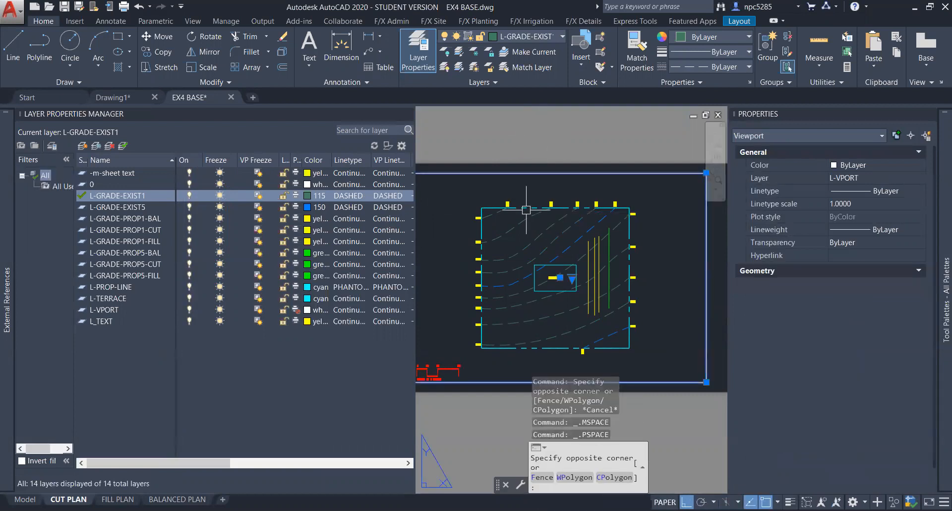
{"action": "double_click", "coordinate": [534, 180]}
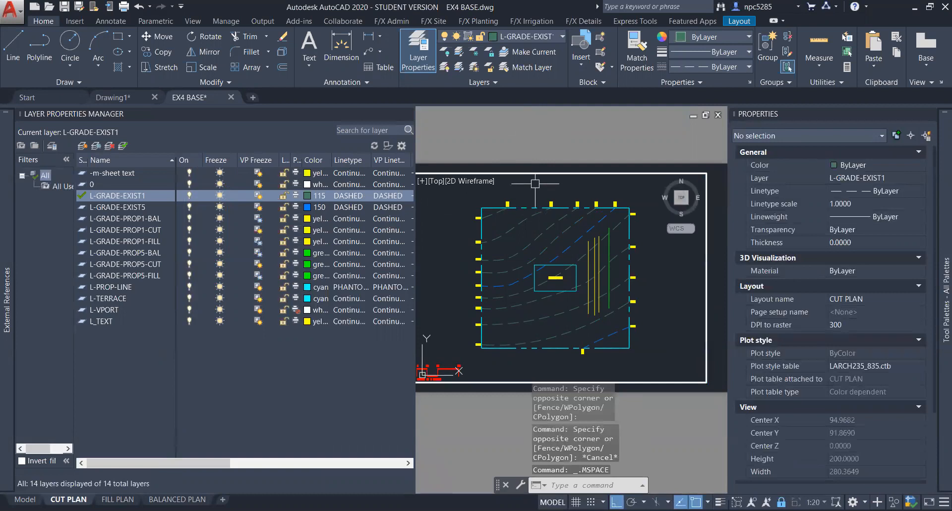
{"action": "double_click", "coordinate": [553, 156]}
{"action": "left_click", "coordinate": [553, 158]}
{"action": "left_click", "coordinate": [552, 185]}
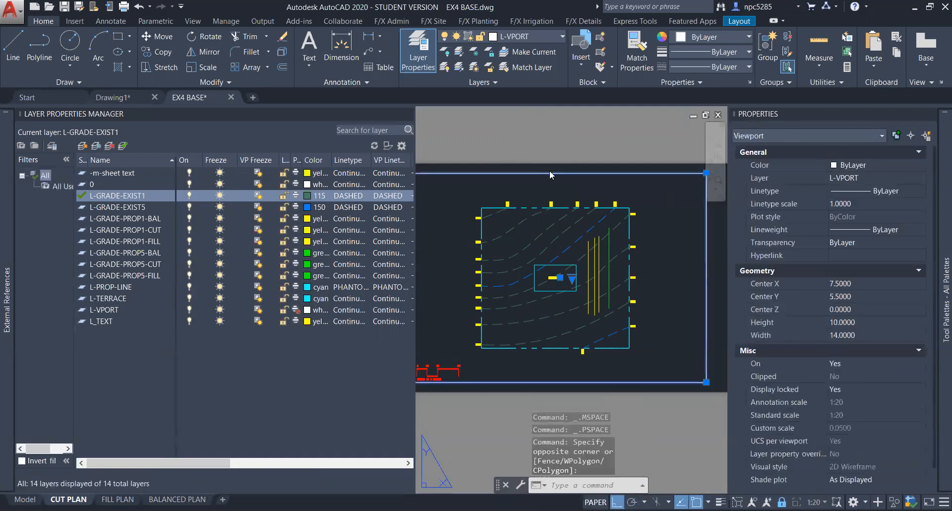
Reactivate the CUT PLAN viewport to check which layers are frozen in it, and return to paper space.
{"action": "right_click", "coordinate": [551, 165]}
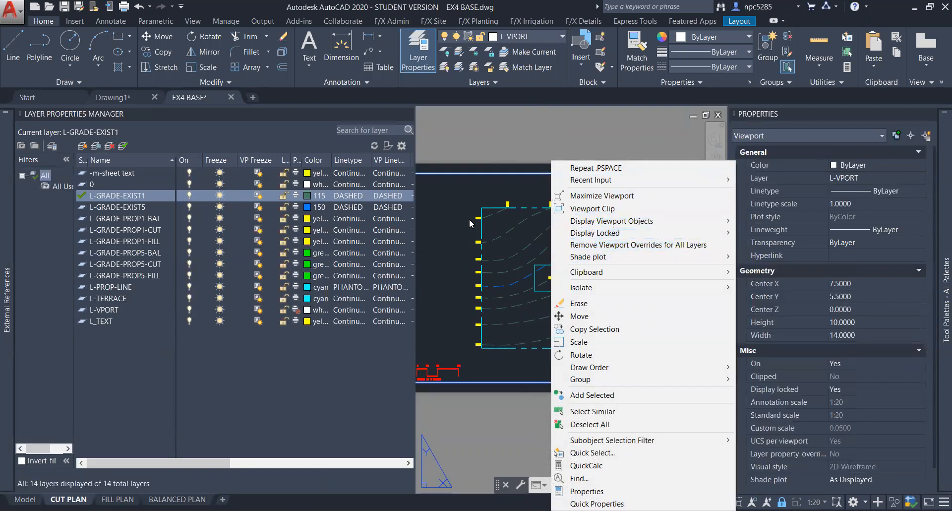
{"action": "left_click", "coordinate": [496, 196]}
{"action": "double_click", "coordinate": [539, 191]}
{"action": "left_click", "coordinate": [539, 190]}
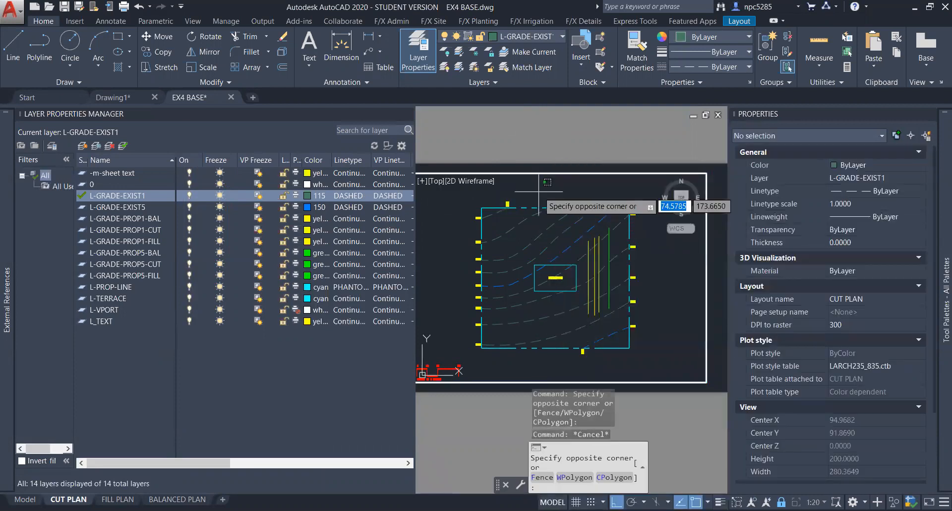
{"action": "left_click", "coordinate": [563, 190]}
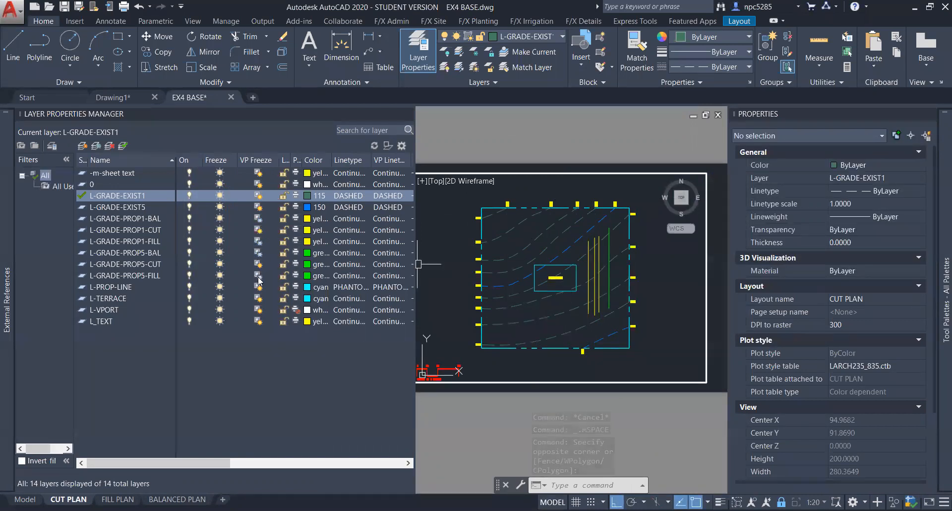
{"action": "double_click", "coordinate": [541, 131]}
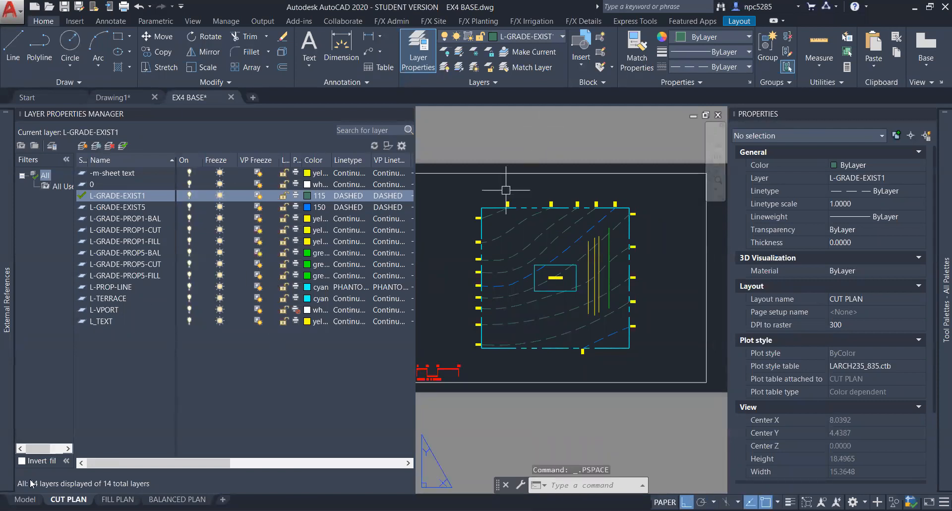
Open the FILL PLAN layout and activate its viewport.
{"action": "left_click", "coordinate": [25, 499]}
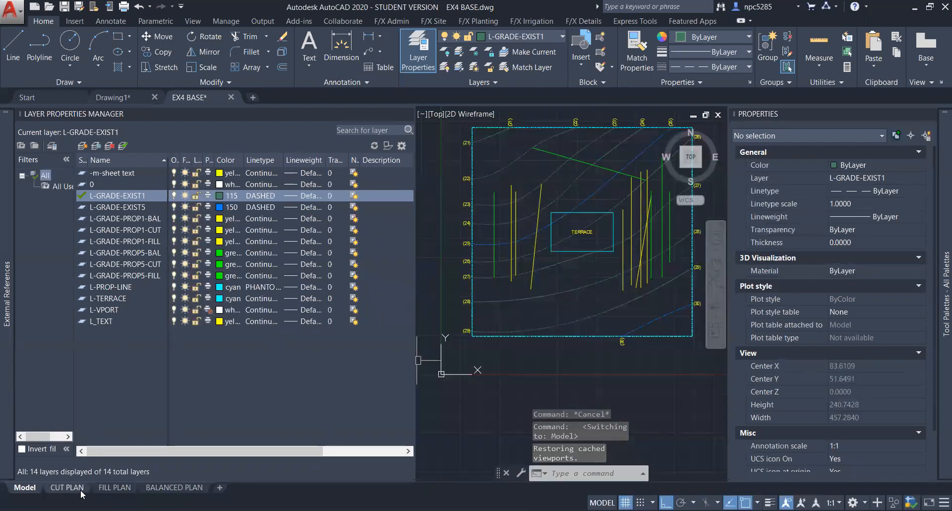
{"action": "left_click", "coordinate": [113, 487]}
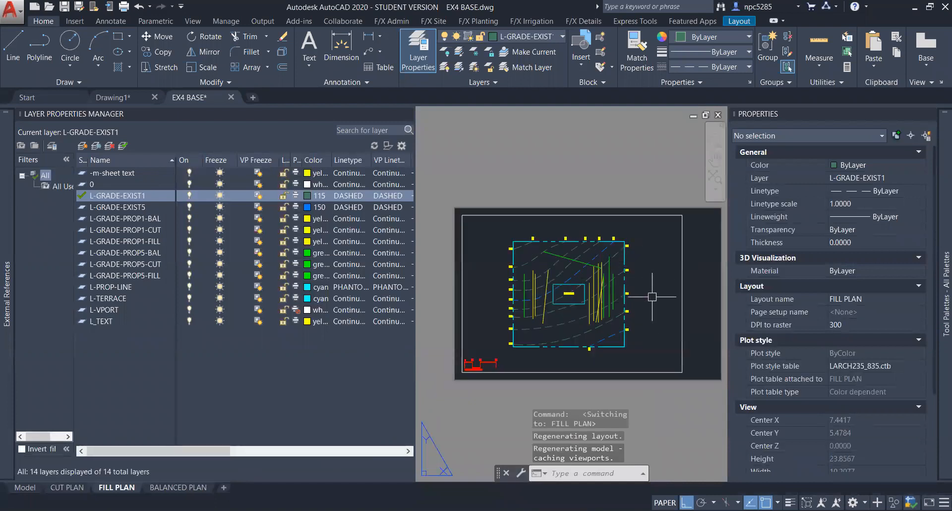
{"action": "double_click", "coordinate": [645, 296]}
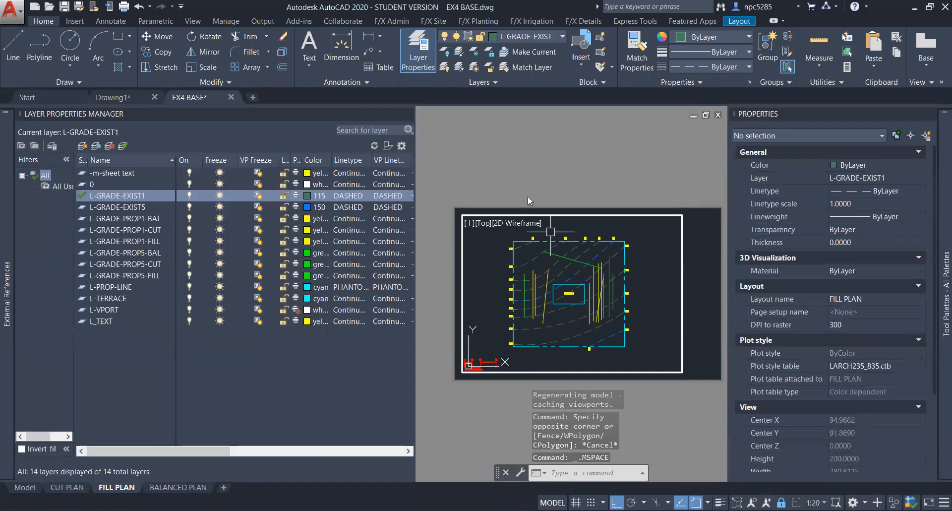
{"action": "scroll", "coordinate": [580, 324], "scroll_direction": "up", "scroll_amount": 4}
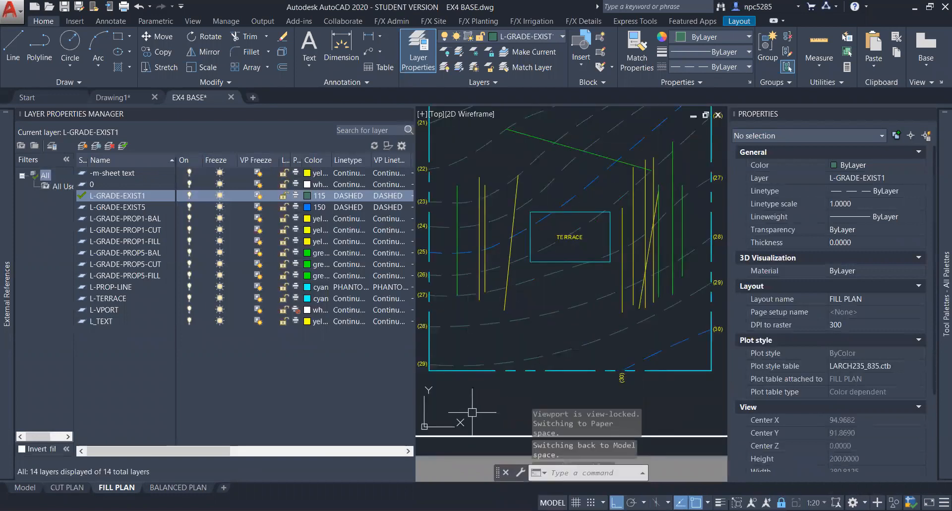
{"action": "left_click", "coordinate": [496, 395]}
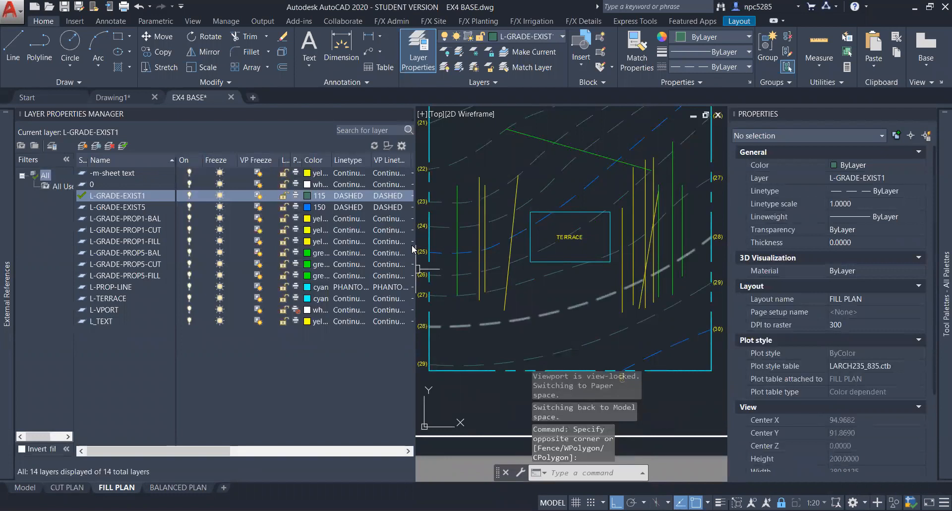
Freeze L-GRADE-PROP5-CUT, L-GRADE-PROP5-BAL, L-GRADE-PROP1-CUT and L-GRADE-PROP1-BAL in the FILL PLAN viewport, keeping L-GRADE-EXIST5 thawed.
{"action": "left_click", "coordinate": [259, 265]}
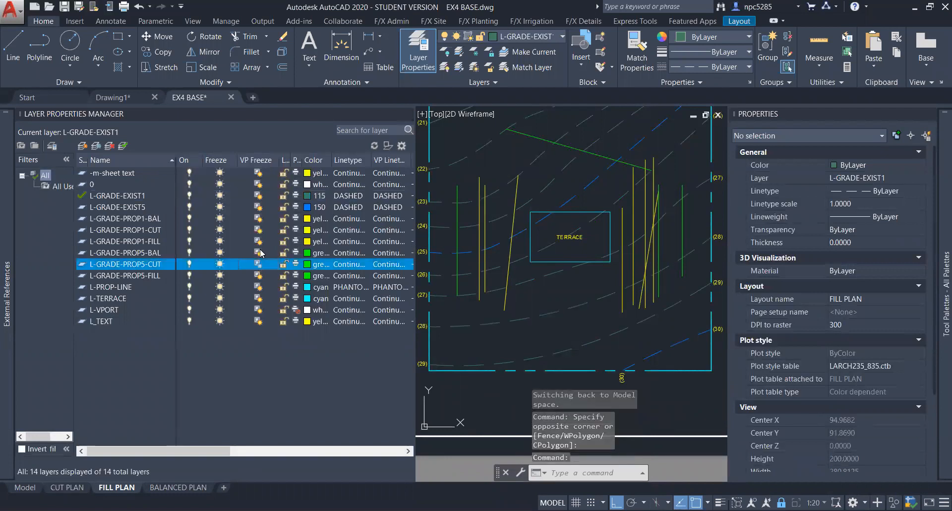
{"action": "left_click", "coordinate": [258, 253]}
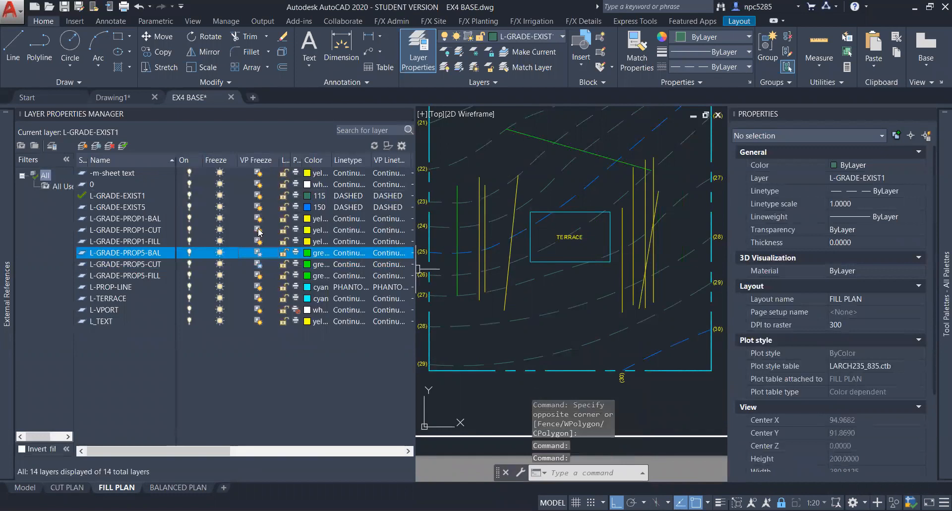
{"action": "left_click", "coordinate": [259, 230]}
{"action": "left_click", "coordinate": [258, 211]}
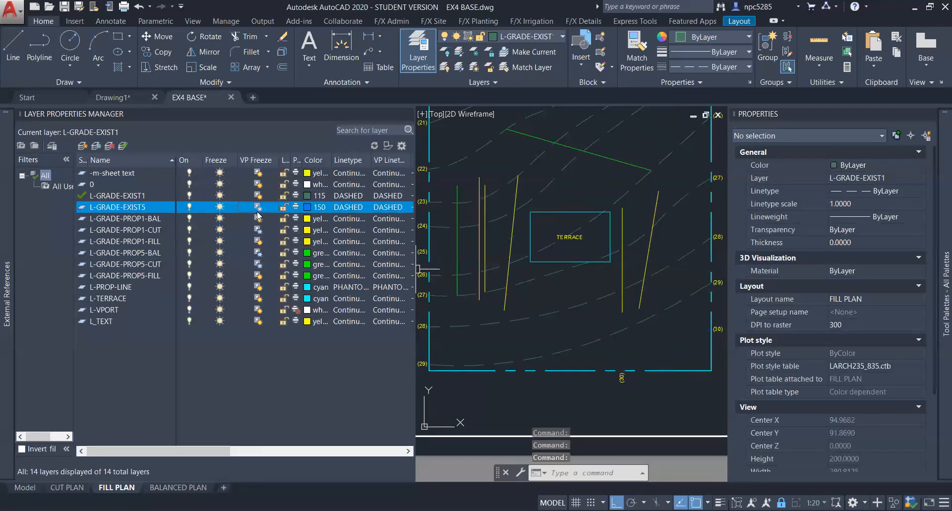
{"action": "left_click", "coordinate": [262, 211]}
{"action": "left_click", "coordinate": [258, 218]}
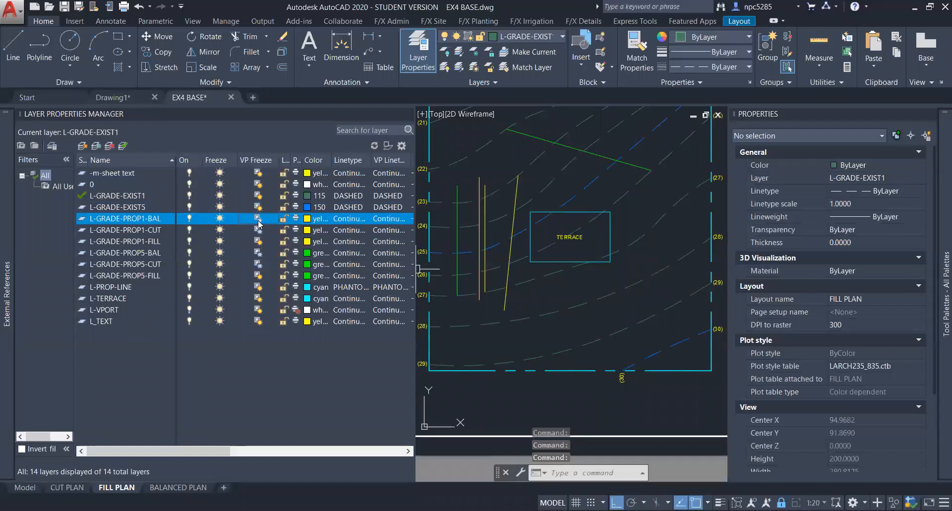
Check which layer the remaining yellow line west of the terrace is on, and clear the selection.
{"action": "scroll", "coordinate": [620, 392], "scroll_direction": "down", "scroll_amount": 2}
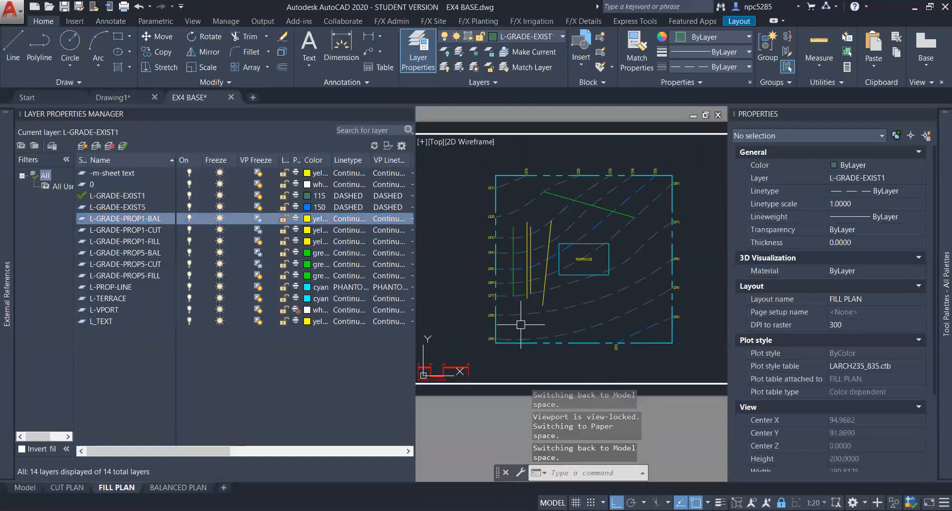
{"action": "left_click", "coordinate": [454, 236]}
{"action": "left_click", "coordinate": [549, 234]}
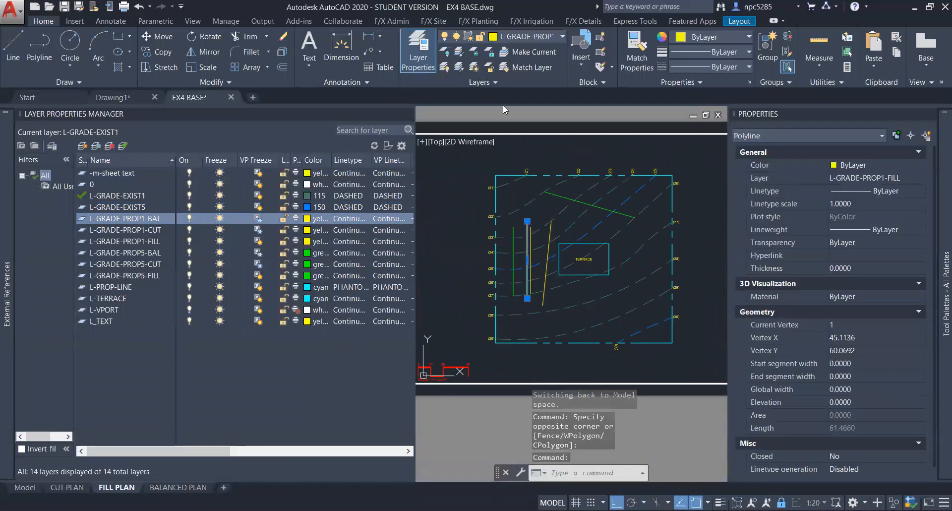
{"action": "left_click", "coordinate": [562, 37]}
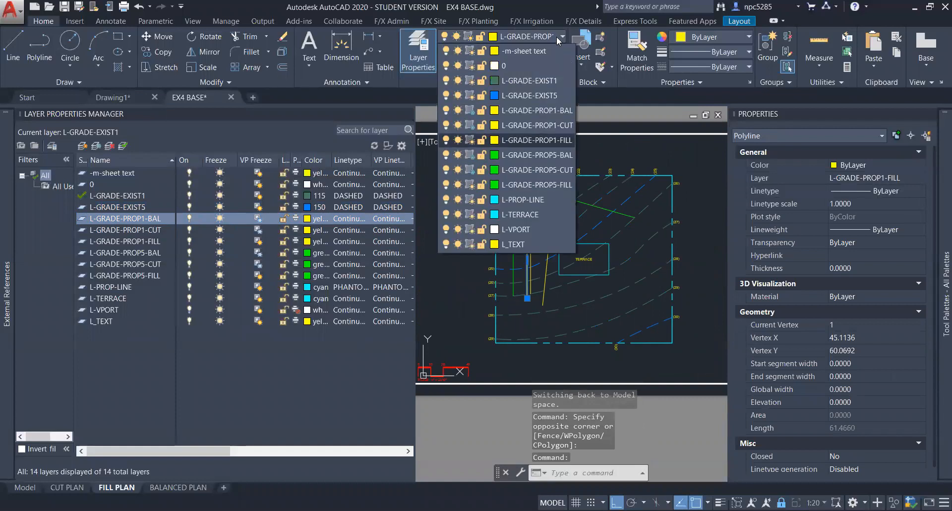
{"action": "key", "text": "Escape"}
{"action": "key", "text": "Escape"}
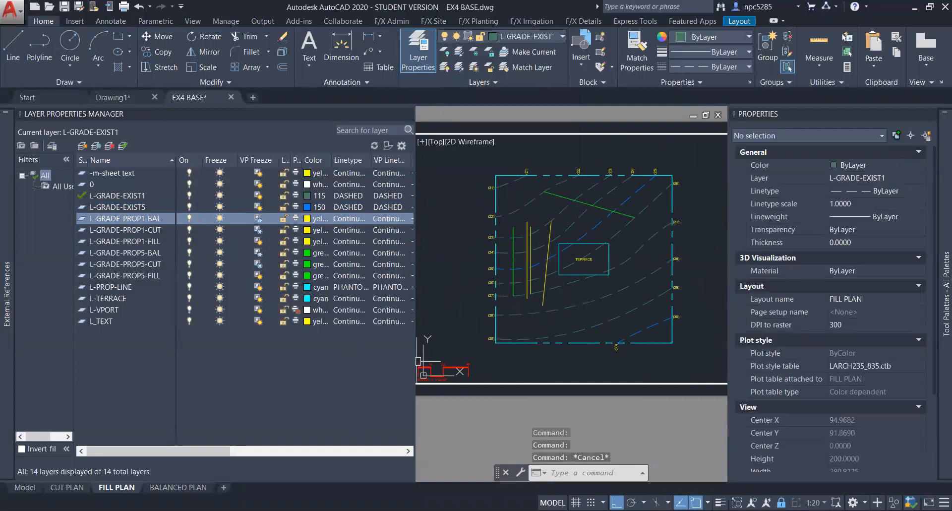
Leave the viewport and return to paper space on the FILL PLAN layout.
{"action": "scroll", "coordinate": [604, 267], "scroll_direction": "down", "scroll_amount": 2}
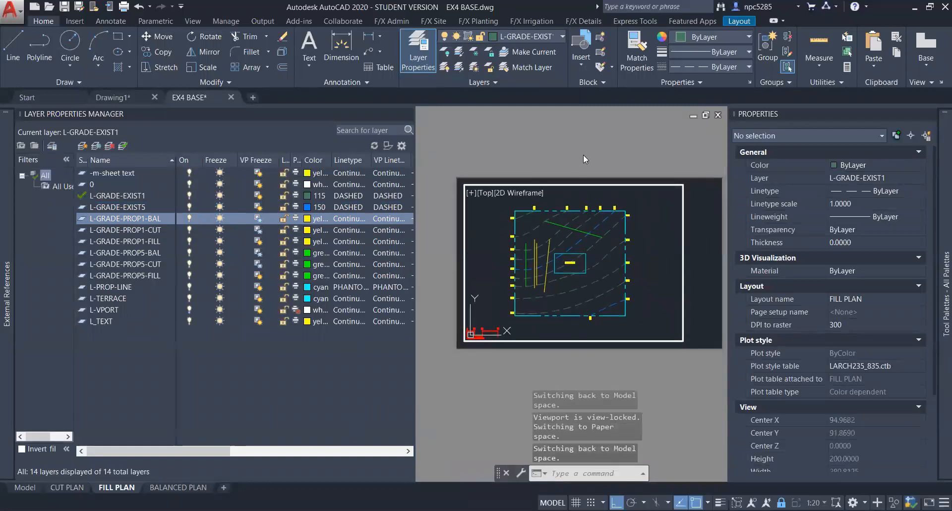
{"action": "double_click", "coordinate": [583, 156]}
{"action": "right_click", "coordinate": [585, 158]}
{"action": "left_click", "coordinate": [551, 162]}
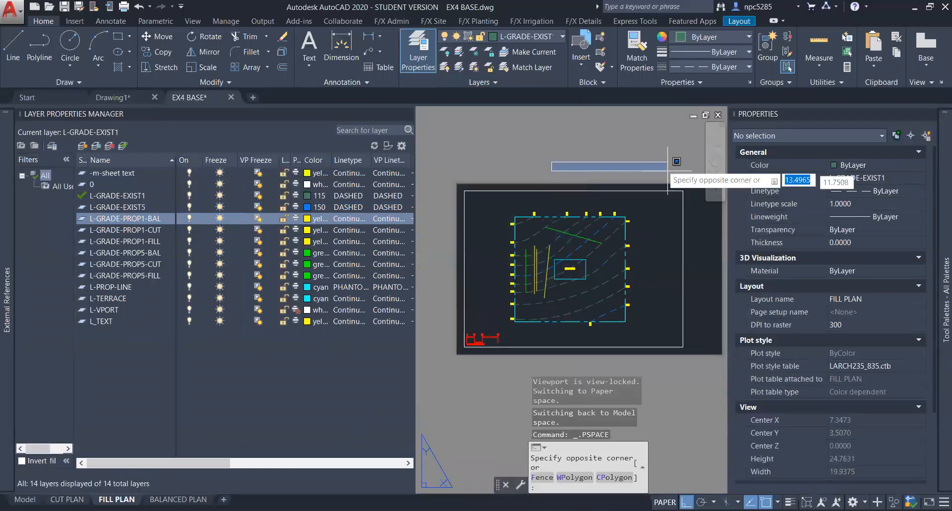
Open the BALANCED PLAN layout and activate its viewport.
{"action": "key", "text": "ctrl+Page_Up"}
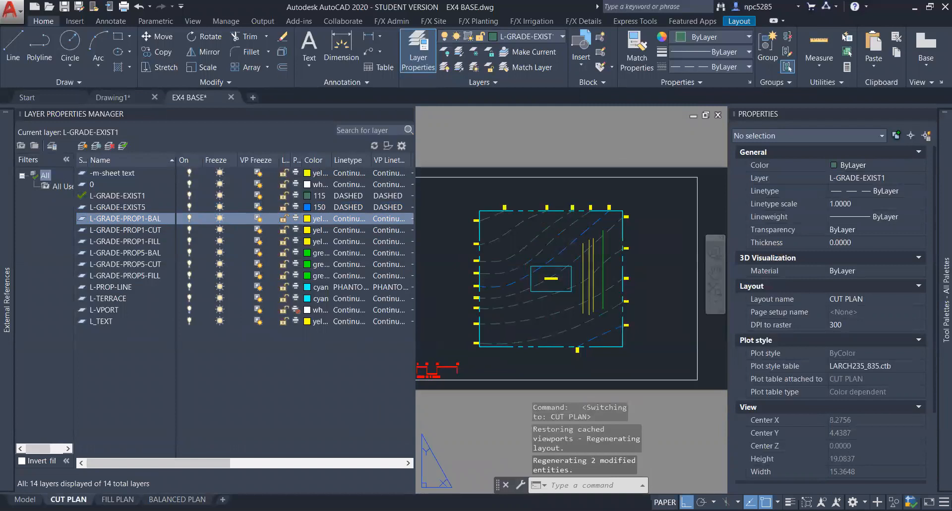
{"action": "key", "text": "ctrl+Page_Up"}
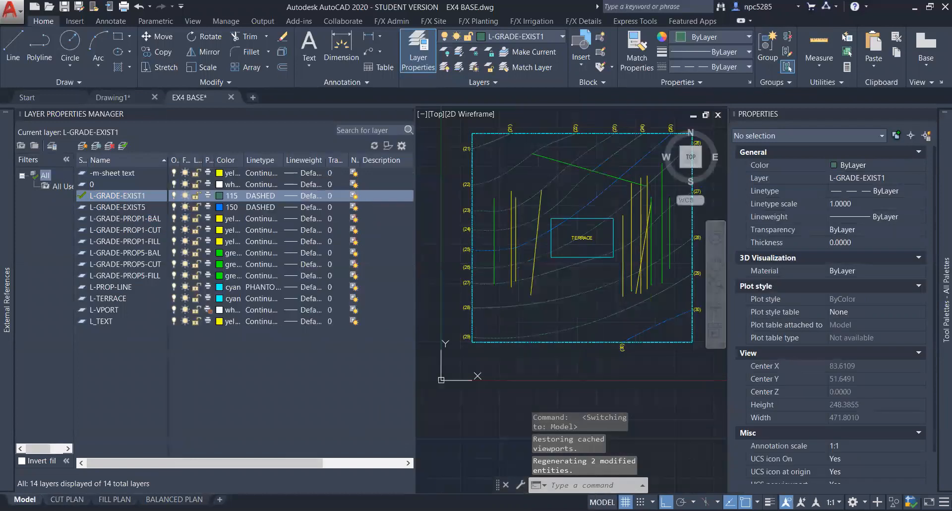
{"action": "left_click", "coordinate": [174, 499]}
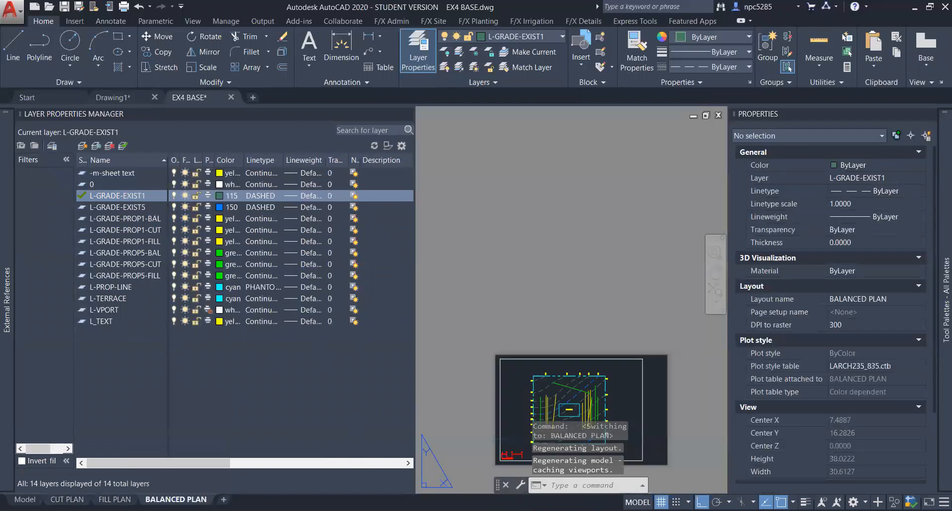
{"action": "double_click", "coordinate": [461, 263]}
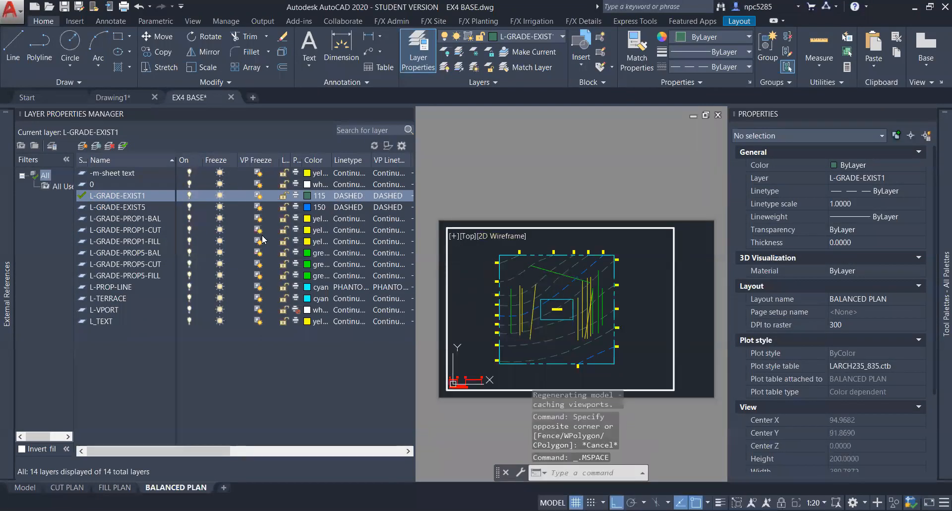
Use Layer Freeze on lines of L-GRADE-PROP1-FILL, L-GRADE-PROP1-BAL, L-GRADE-PROP5-BAL and L-GRADE-PROP1-CUT in the BALANCED PLAN viewport.
{"action": "left_click", "coordinate": [474, 52]}
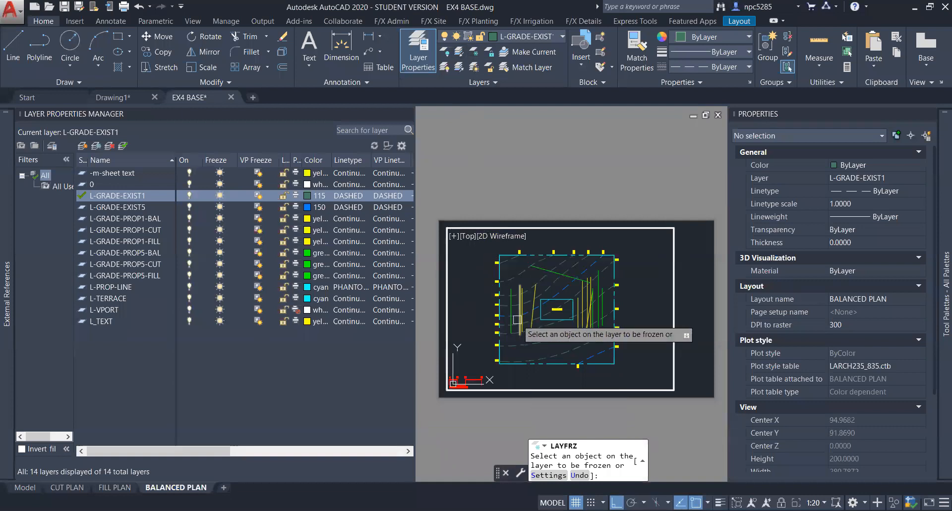
{"action": "left_click", "coordinate": [522, 311]}
{"action": "left_click", "coordinate": [594, 305]}
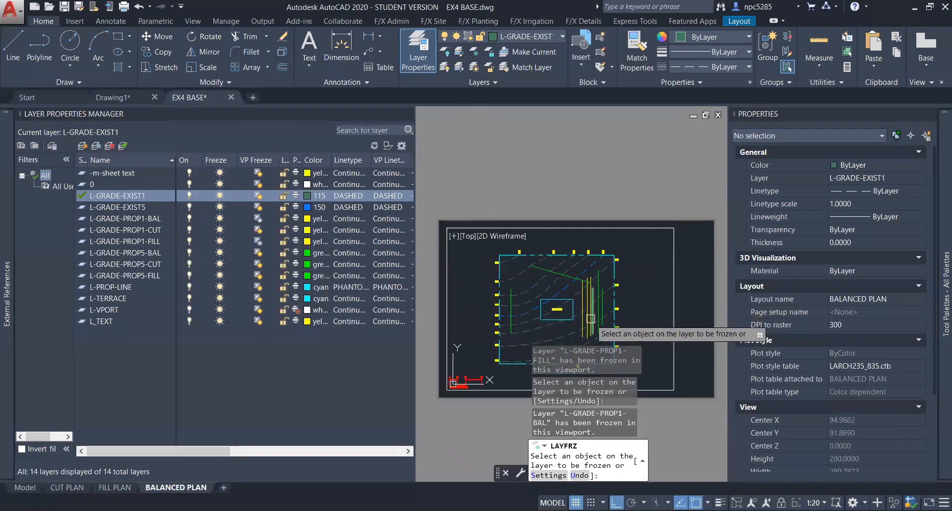
{"action": "left_click", "coordinate": [595, 310]}
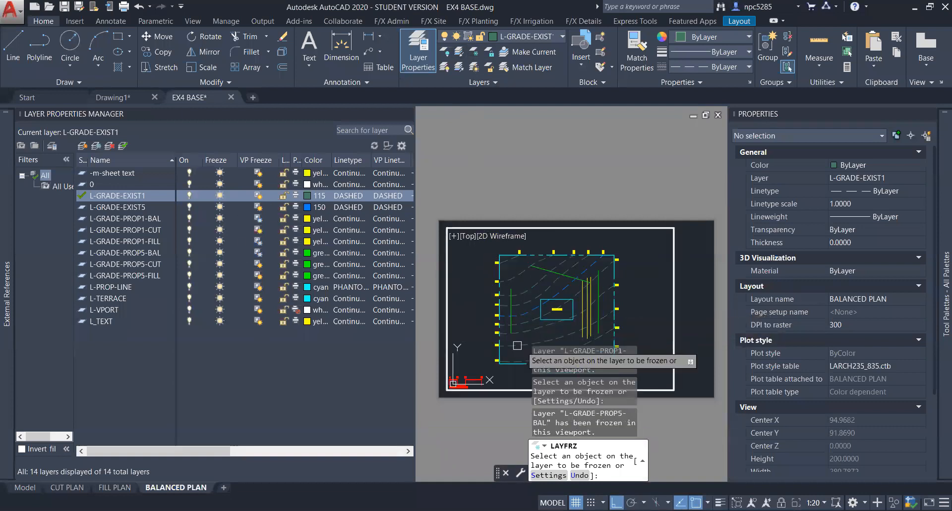
{"action": "left_click", "coordinate": [587, 308]}
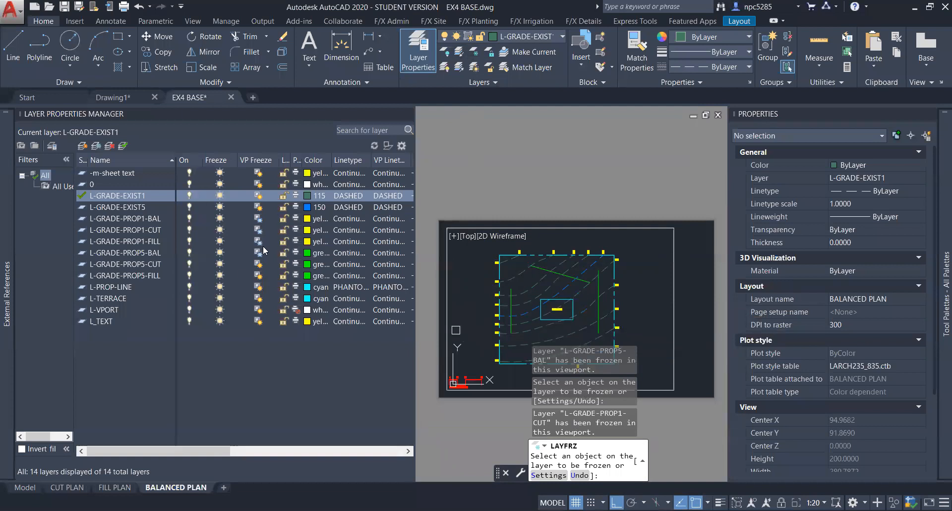
Thaw L-GRADE-PROP5-BAL, L-GRADE-PROP1-FILL, L-GRADE-PROP1-CUT and L-GRADE-PROP1-BAL in the BALANCED PLAN viewport.
{"action": "left_click", "coordinate": [258, 253]}
{"action": "left_click", "coordinate": [258, 241]}
{"action": "left_click", "coordinate": [259, 230]}
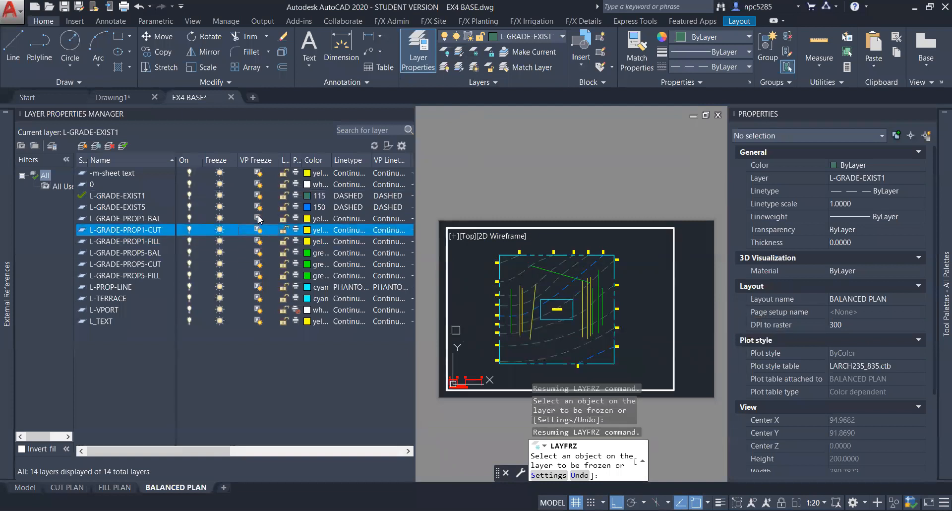
{"action": "left_click", "coordinate": [258, 218]}
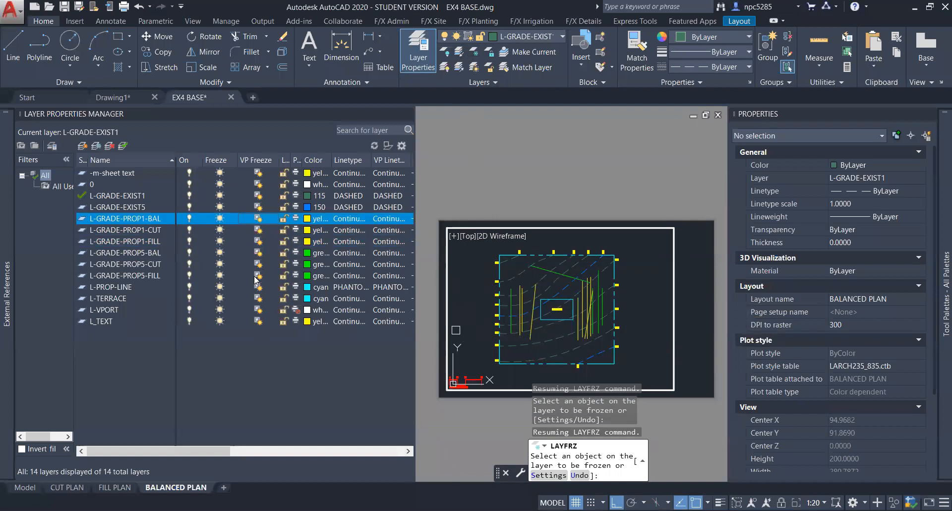
Freeze L-GRADE-PROP5-FILL, L-GRADE-PROP5-CUT, L-GRADE-PROP1-FILL and L-GRADE-PROP1-CUT in the BALANCED PLAN viewport and return to paper space.
{"action": "left_click", "coordinate": [257, 275]}
{"action": "left_click", "coordinate": [258, 263]}
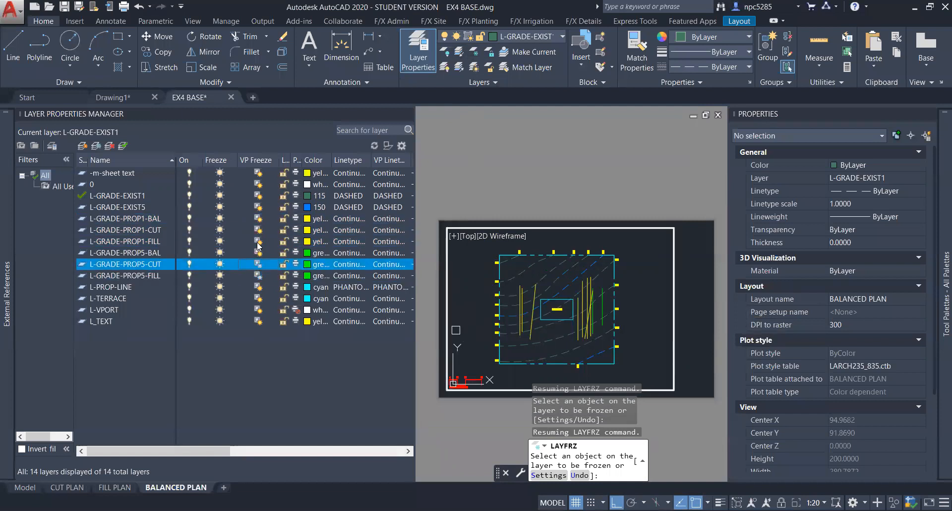
{"action": "left_click", "coordinate": [258, 242]}
{"action": "left_click", "coordinate": [259, 230]}
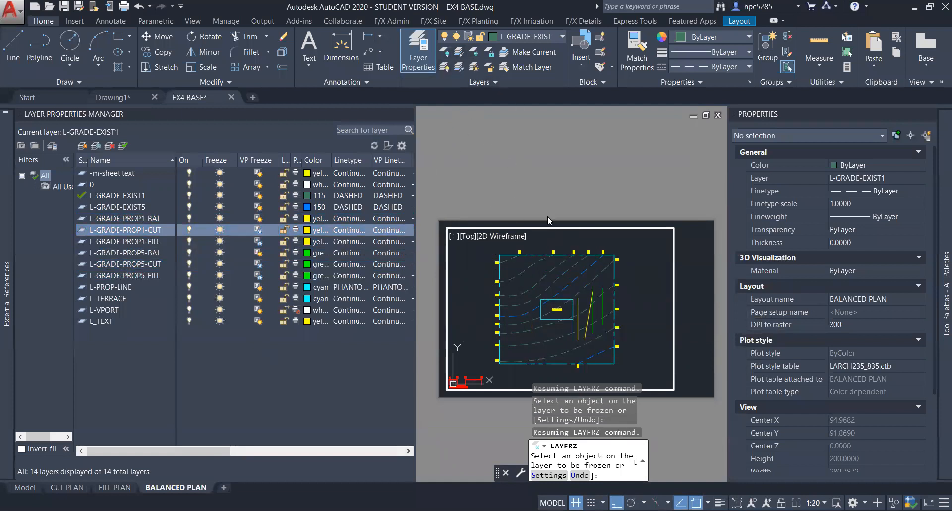
{"action": "double_click", "coordinate": [513, 165]}
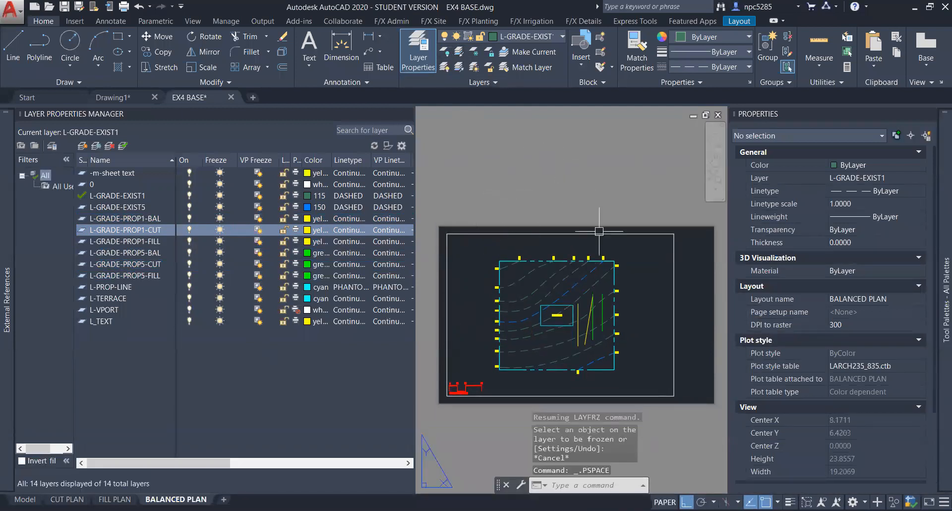
Activate the BALANCED PLAN viewport and zoom and pan the plan inside it.
{"action": "scroll", "coordinate": [595, 349], "scroll_direction": "up", "scroll_amount": 4}
{"action": "scroll", "coordinate": [533, 299], "scroll_direction": "up", "scroll_amount": 5}
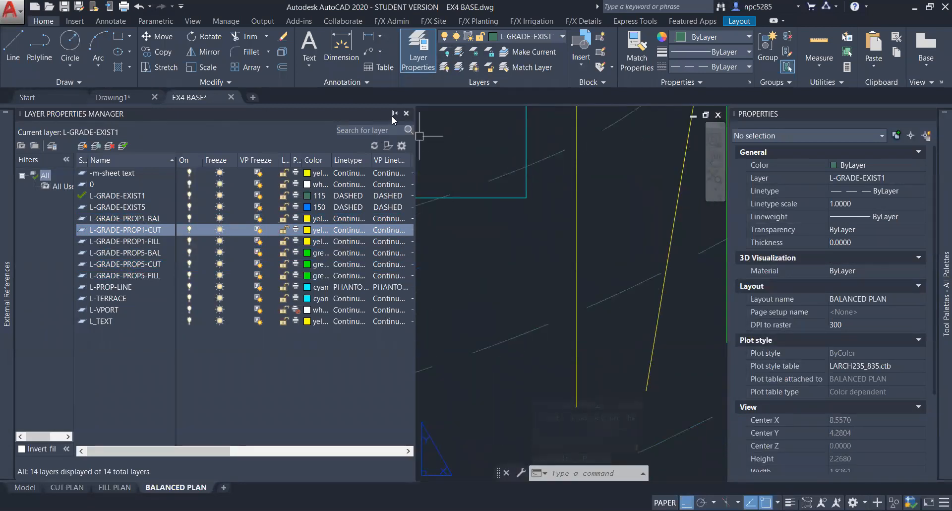
{"action": "double_click", "coordinate": [357, 277]}
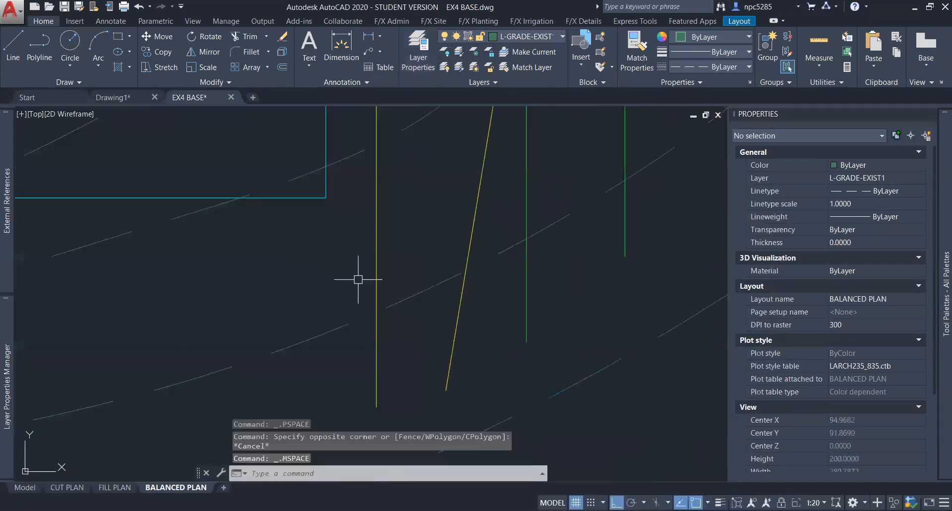
{"action": "scroll", "coordinate": [592, 350], "scroll_direction": "down", "scroll_amount": 10}
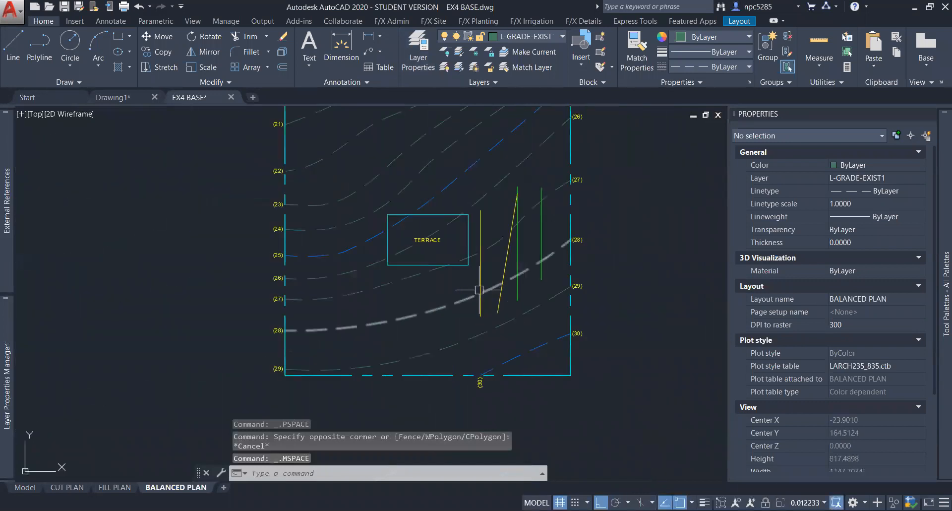
{"action": "scroll", "coordinate": [381, 295], "scroll_direction": "down", "scroll_amount": 10}
{"action": "scroll", "coordinate": [285, 265], "scroll_direction": "up", "scroll_amount": 12}
{"action": "scroll", "coordinate": [325, 281], "scroll_direction": "down", "scroll_amount": 20}
{"action": "scroll", "coordinate": [279, 294], "scroll_direction": "up", "scroll_amount": 8}
{"action": "middle_click_drag", "start_coordinate": [570, 179], "coordinate": [400, 259]}
{"action": "scroll", "coordinate": [402, 252], "scroll_direction": "up", "scroll_amount": 4}
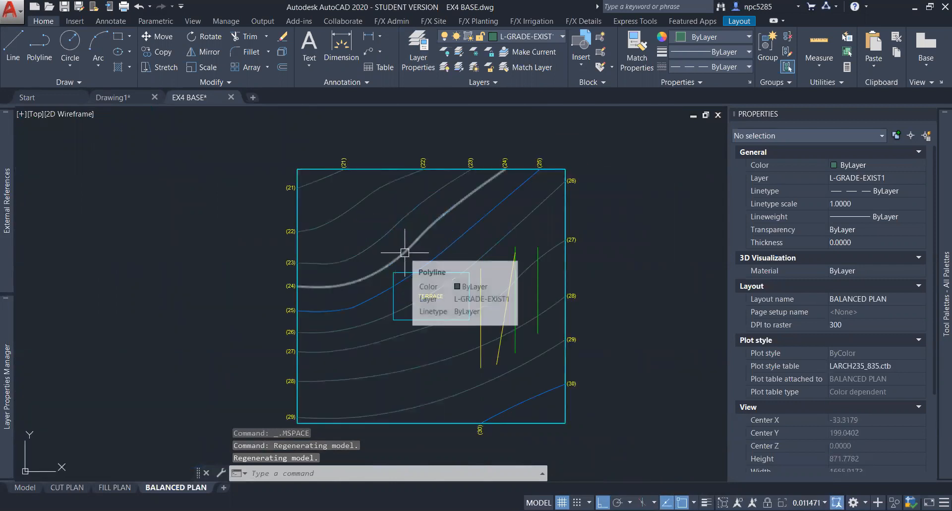
Return to paper space to view the whole sheet, and reactivate the BALANCED PLAN viewport.
{"action": "type", "text": "PS"}
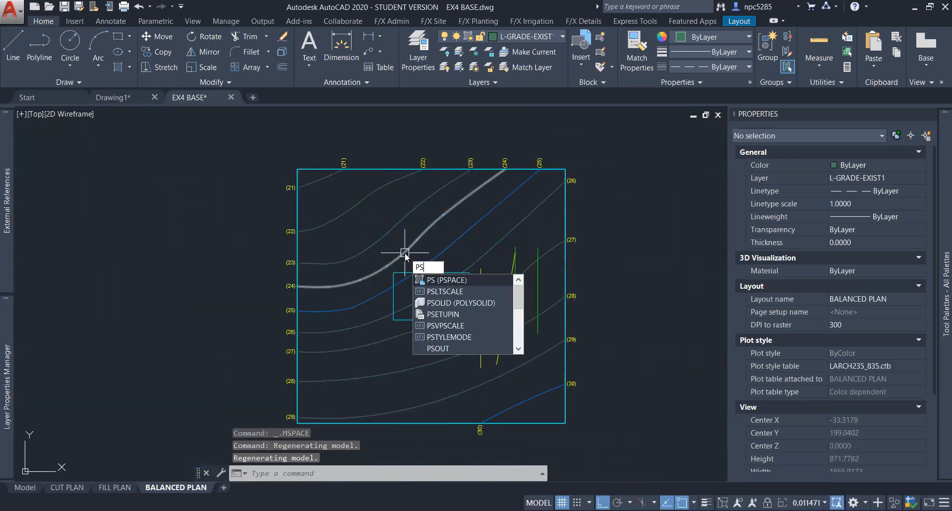
{"action": "key", "text": "Return"}
{"action": "scroll", "coordinate": [404, 249], "scroll_direction": "down", "scroll_amount": 8}
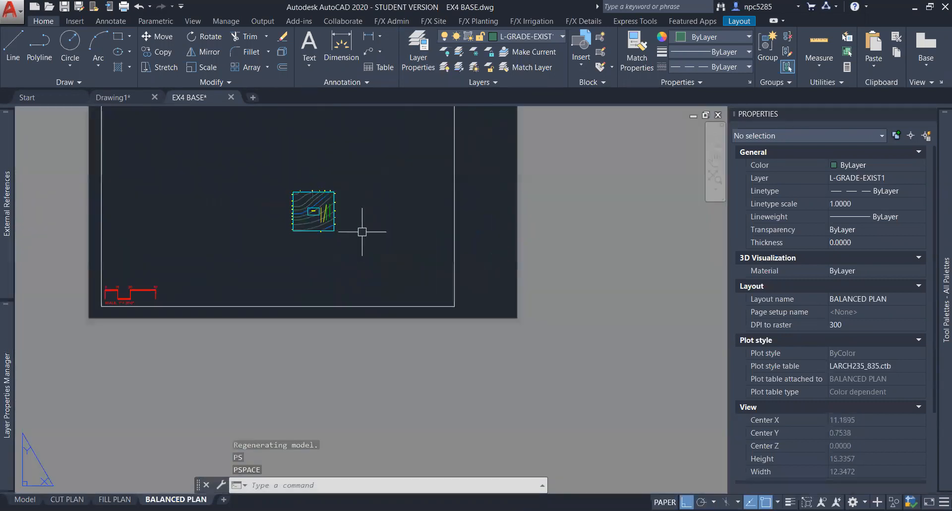
{"action": "scroll", "coordinate": [245, 164], "scroll_direction": "up", "scroll_amount": 2}
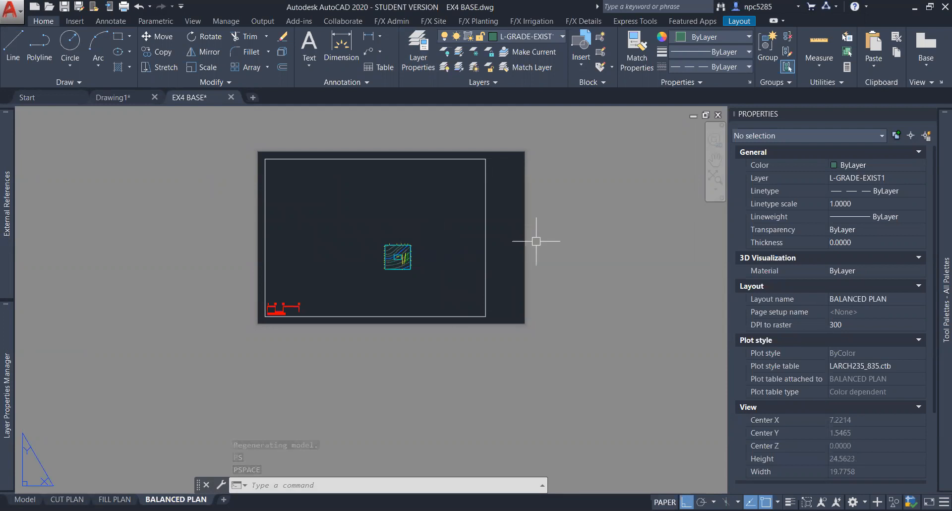
{"action": "double_click", "coordinate": [383, 219]}
{"action": "left_click", "coordinate": [384, 220]}
{"action": "left_click", "coordinate": [430, 216]}
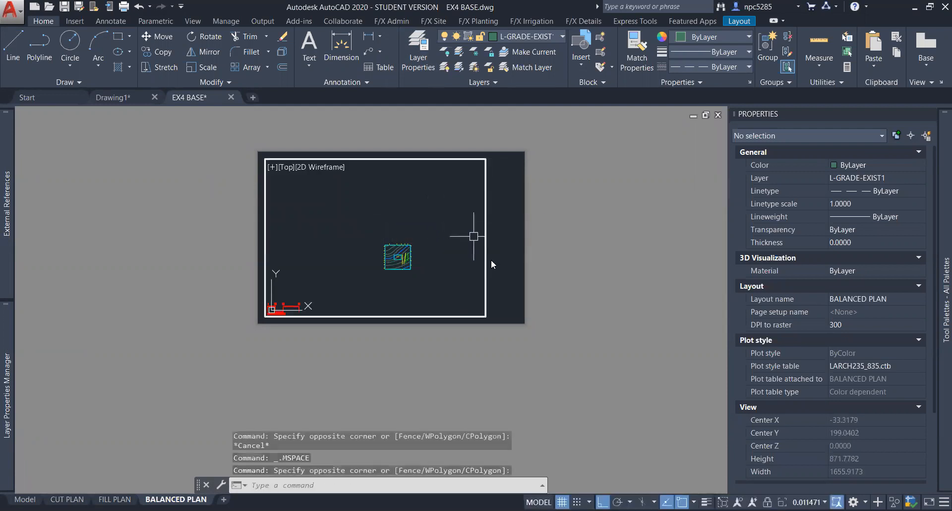
Undo the zooming and panning made inside the BALANCED PLAN viewport.
{"action": "key", "text": "ctrl+z"}
{"action": "key", "text": "ctrl+z"}
{"action": "key", "text": "ctrl+z"}
{"action": "key", "text": "ctrl+z"}
{"action": "key", "text": "ctrl+z"}
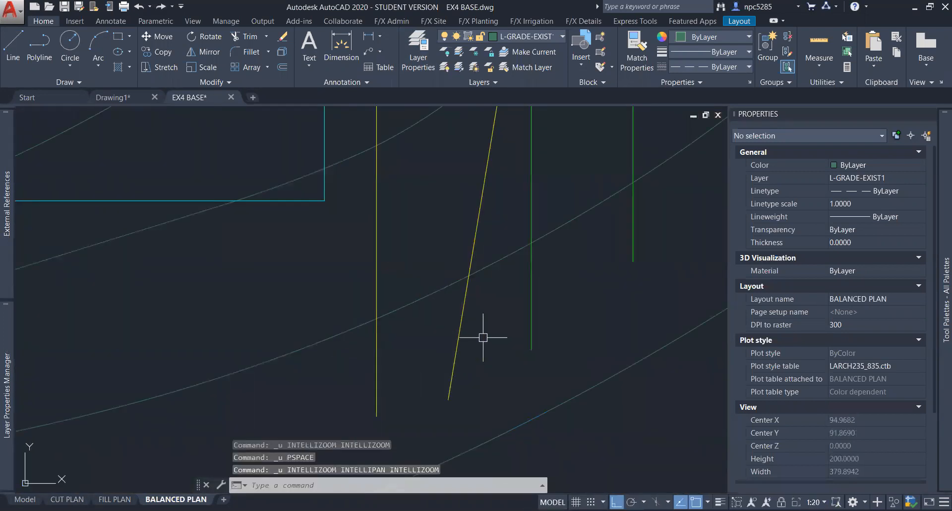
Lock the view of the BALANCED PLAN viewport at 1:20, and test the lock by zooming and panning from inside it.
{"action": "double_click", "coordinate": [449, 285]}
{"action": "left_click", "coordinate": [449, 286]}
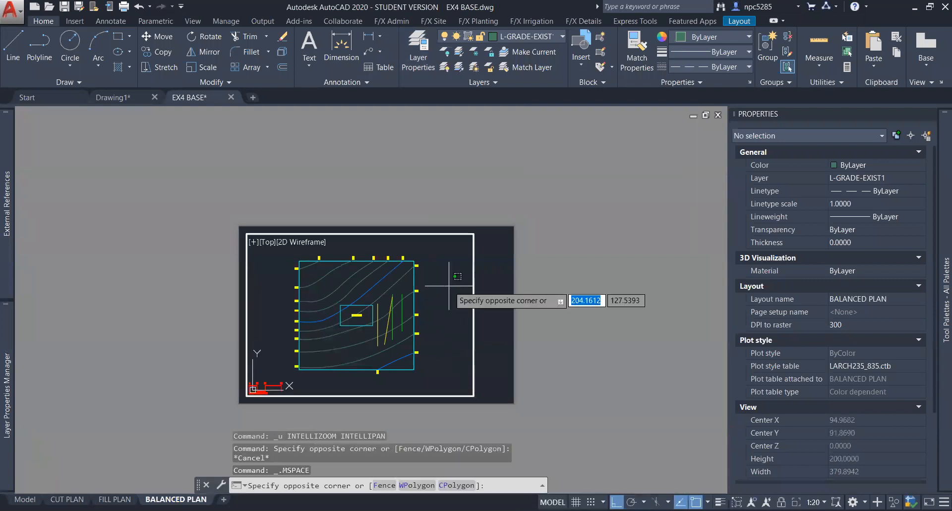
{"action": "left_click", "coordinate": [435, 362]}
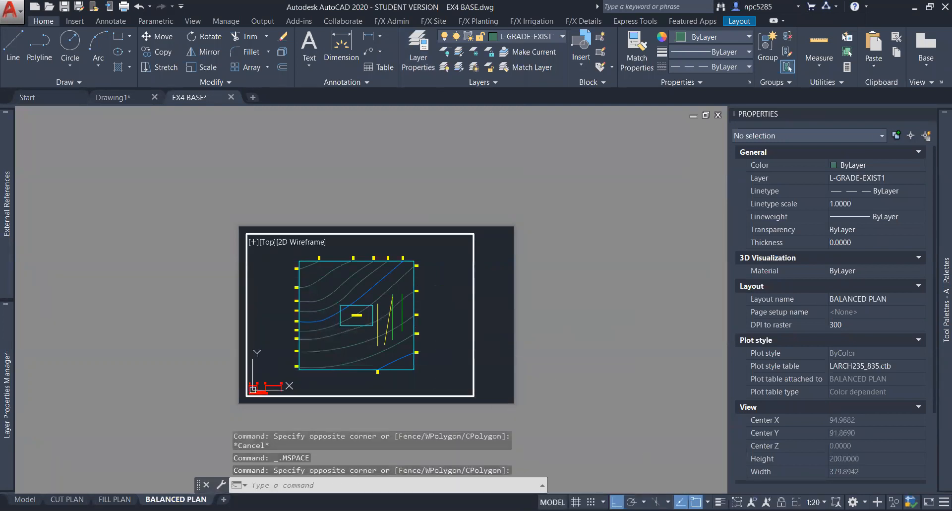
{"action": "scroll", "coordinate": [419, 284], "scroll_direction": "up", "scroll_amount": 6}
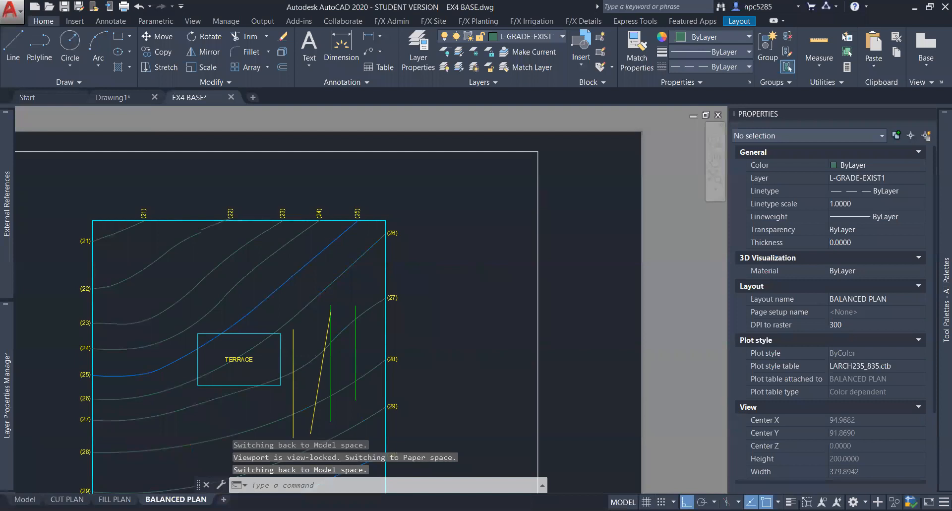
{"action": "scroll", "coordinate": [507, 365], "scroll_direction": "down", "scroll_amount": 6}
{"action": "middle_click_drag", "start_coordinate": [530, 379], "coordinate": [488, 289]}
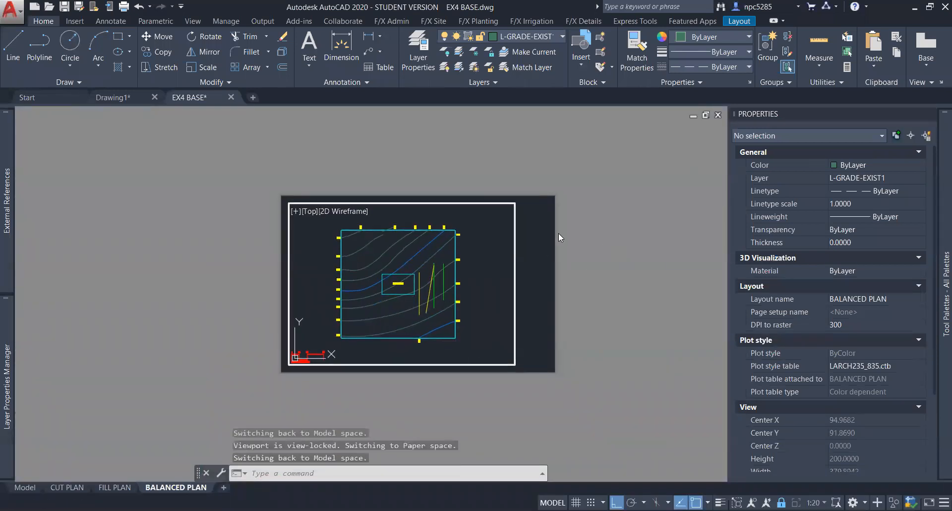
Return to paper space, check which scale option the BALANCED PLAN scale bar block uses, and clear the selection.
{"action": "double_click", "coordinate": [533, 242]}
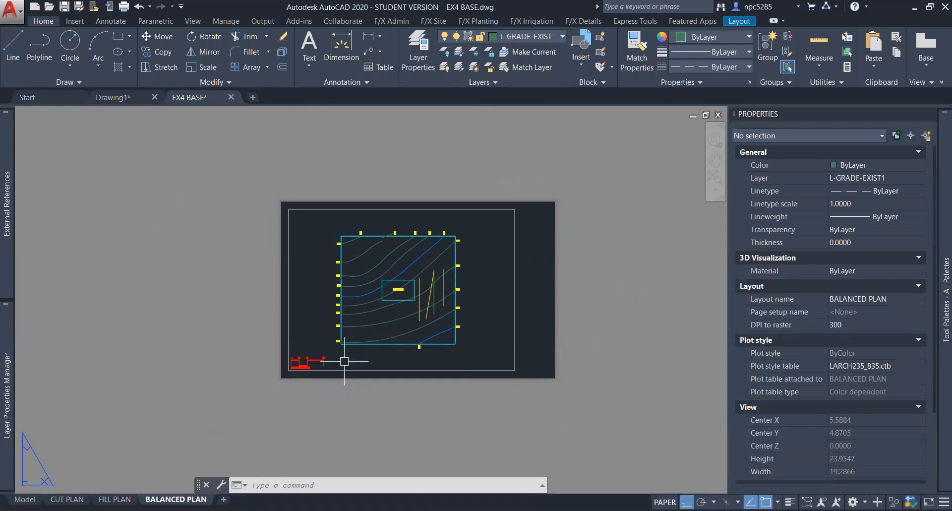
{"action": "scroll", "coordinate": [281, 382], "scroll_direction": "up", "scroll_amount": 2}
{"action": "scroll", "coordinate": [261, 370], "scroll_direction": "up", "scroll_amount": 2}
{"action": "left_click", "coordinate": [269, 354]}
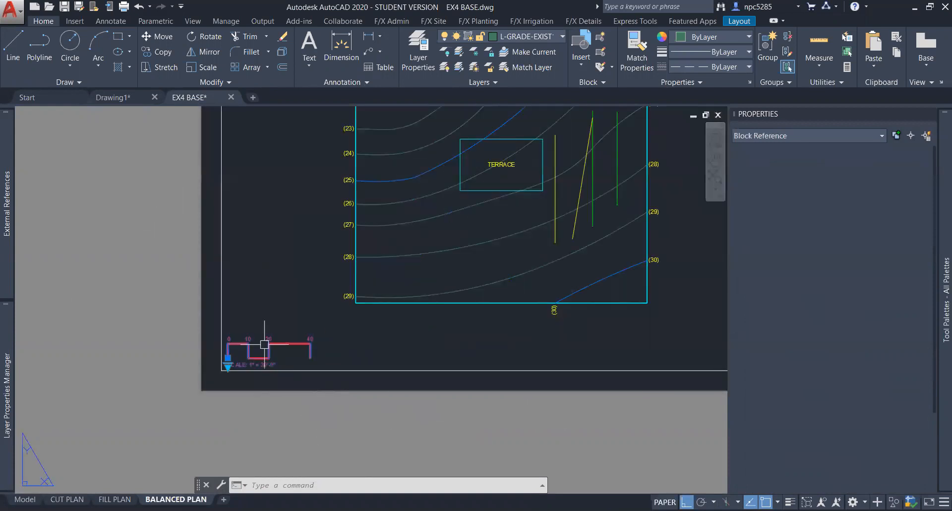
{"action": "left_click", "coordinate": [228, 366]}
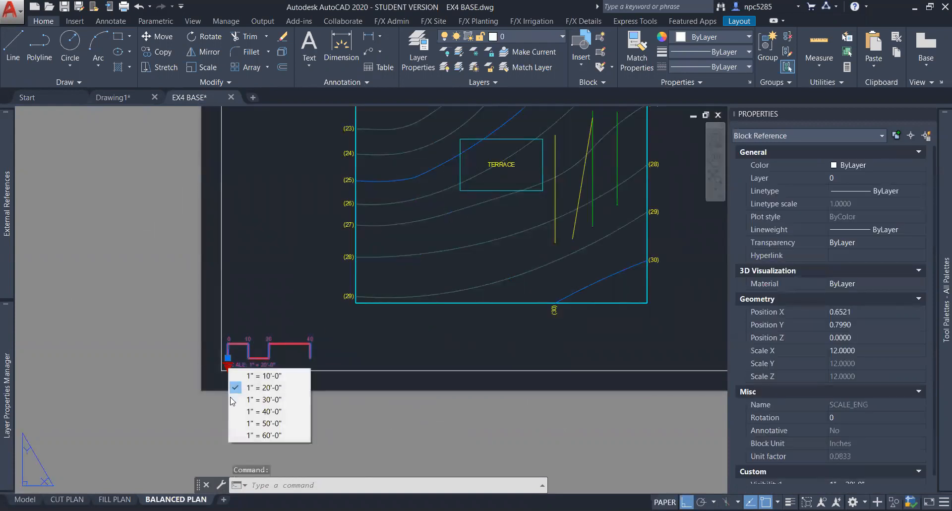
{"action": "left_click", "coordinate": [125, 290]}
{"action": "left_click", "coordinate": [339, 396]}
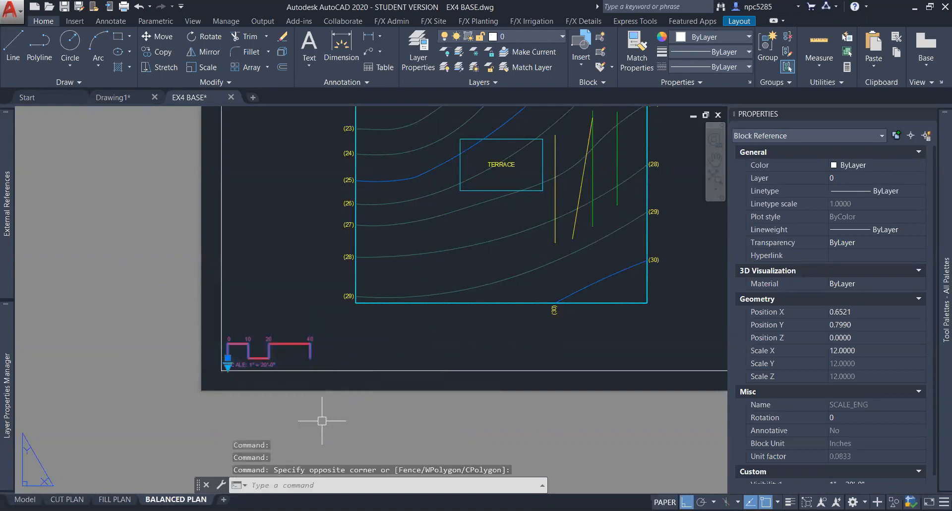
{"action": "key", "text": "Escape"}
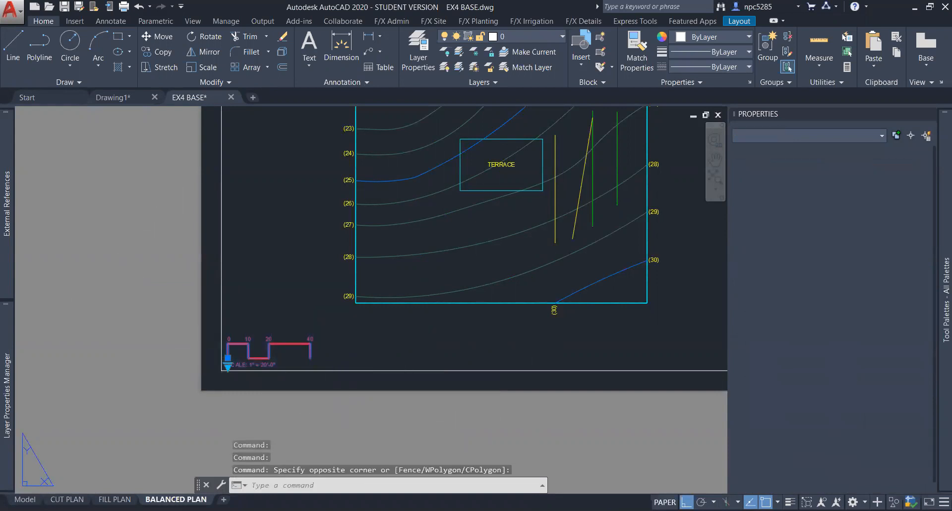
{"action": "key", "text": "Escape"}
{"action": "key", "text": "Escape"}
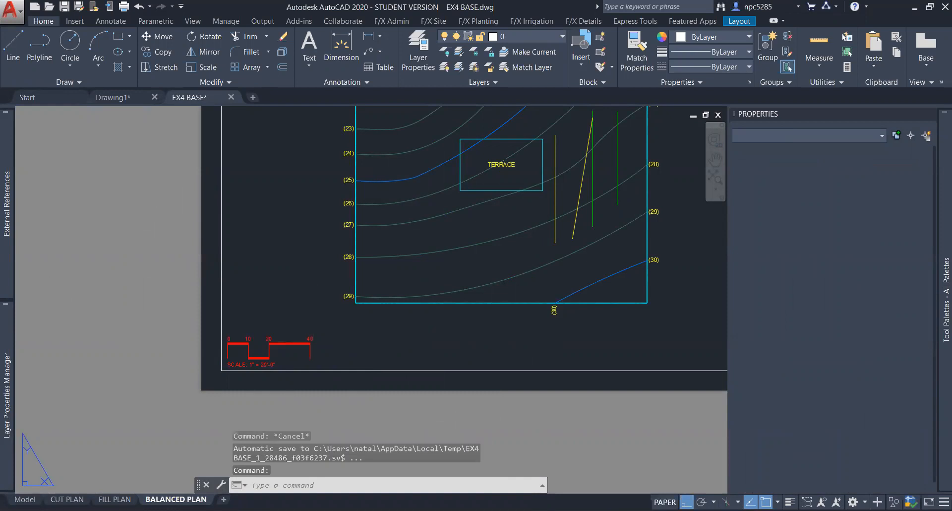
Look over the BALANCED PLAN, FILL PLAN and CUT PLAN layouts, and switch to model space to view all grading lines.
{"action": "scroll", "coordinate": [360, 407], "scroll_direction": "down", "scroll_amount": 4}
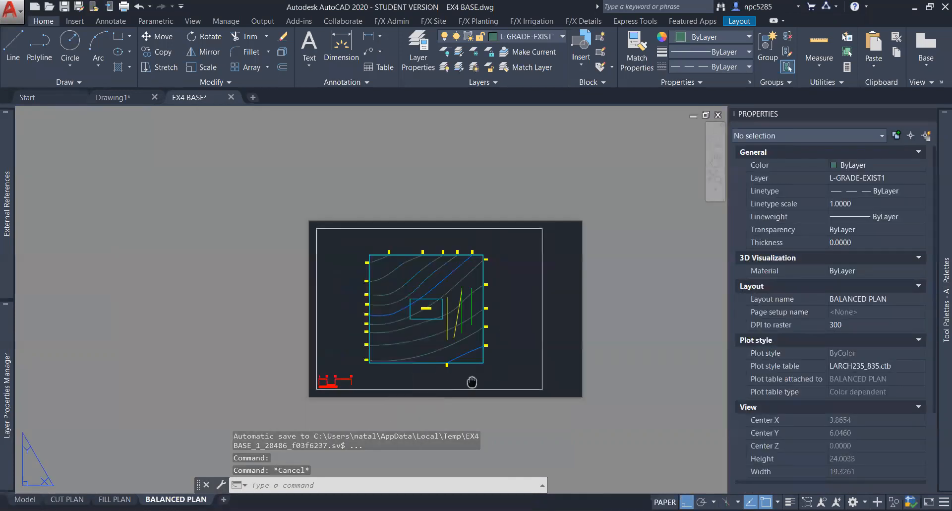
{"action": "scroll", "coordinate": [329, 288], "scroll_direction": "up", "scroll_amount": 2}
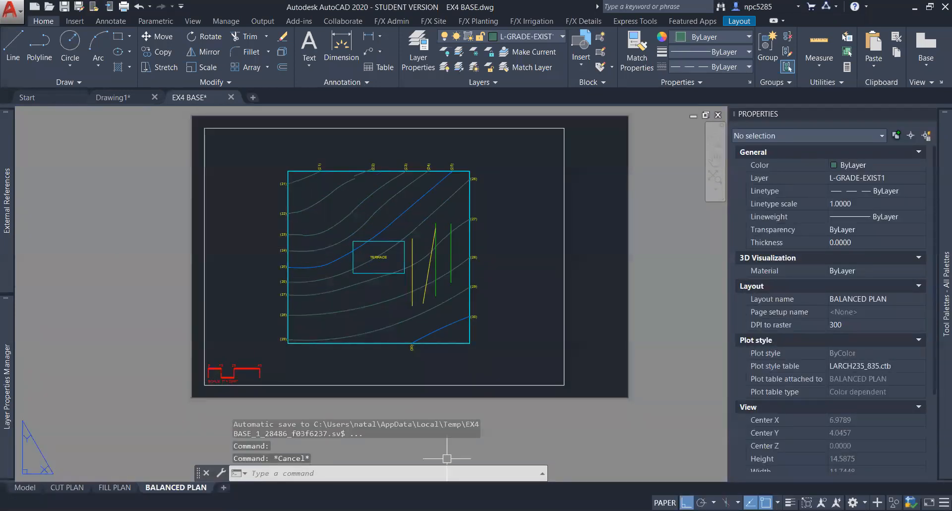
{"action": "left_click", "coordinate": [112, 488]}
{"action": "left_click", "coordinate": [70, 488]}
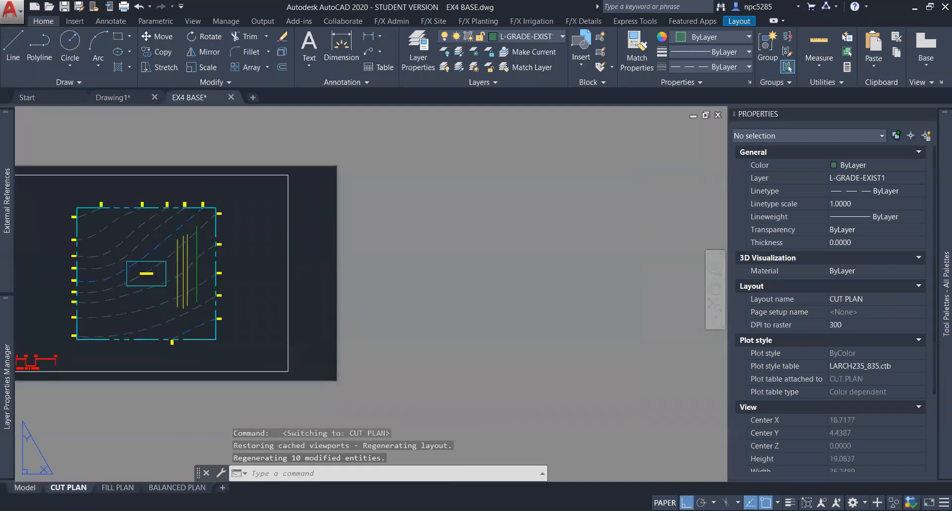
{"action": "left_click", "coordinate": [24, 487]}
{"action": "scroll", "coordinate": [318, 308], "scroll_direction": "down", "scroll_amount": 1}
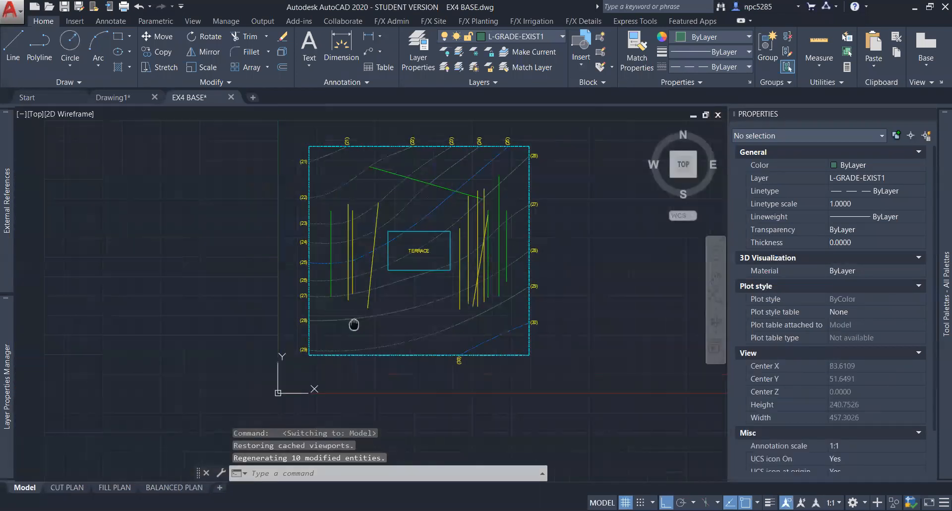
{"action": "middle_click_drag", "start_coordinate": [513, 333], "coordinate": [489, 329]}
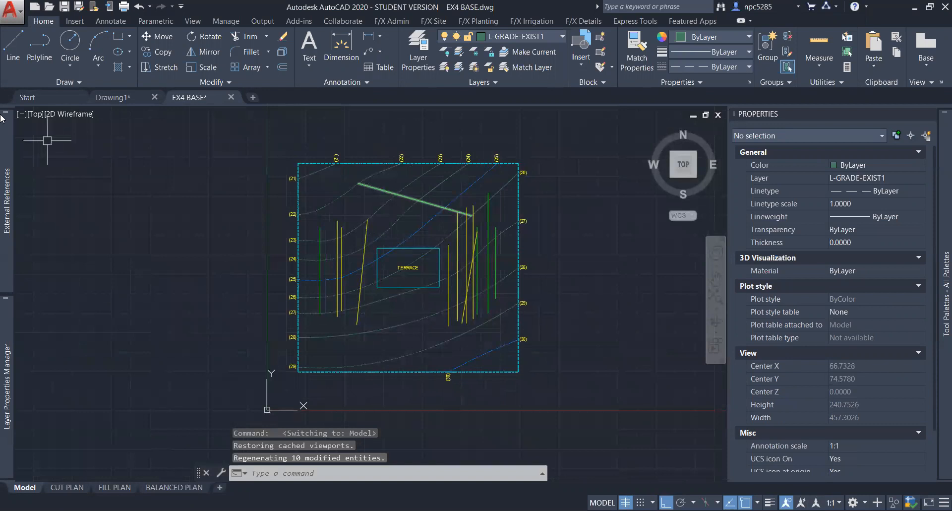